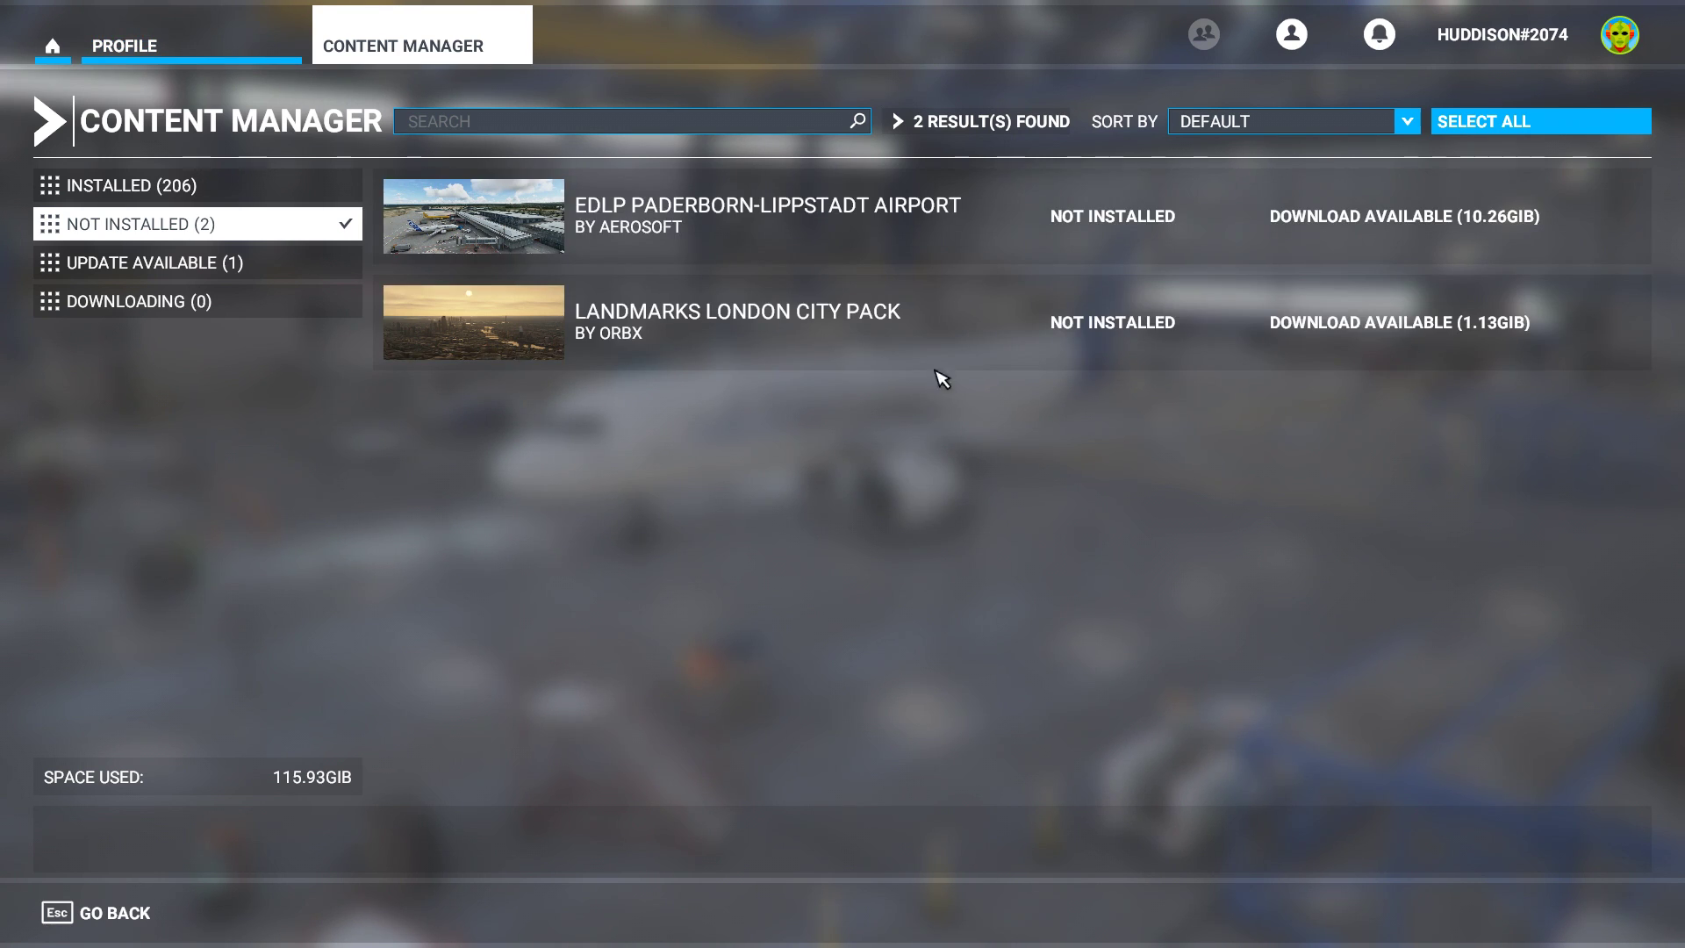
Step: Mark the Landmarks London City Pack for download and browse the Marketplace full catalogue
left_click(948, 355)
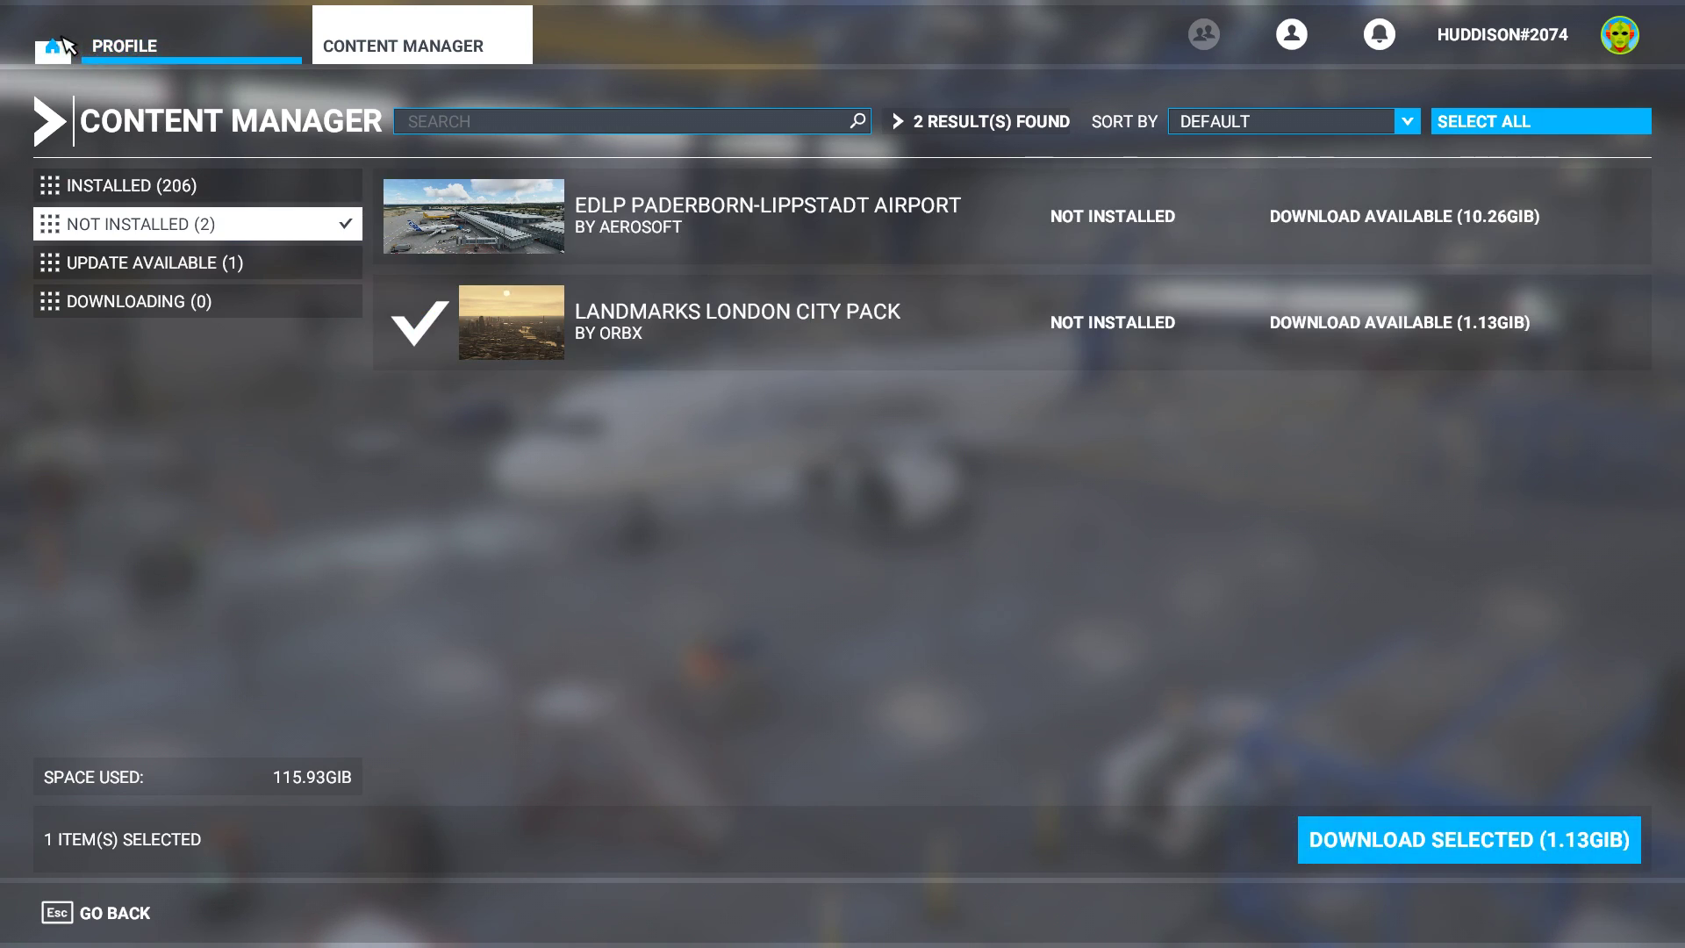
left_click(52, 46)
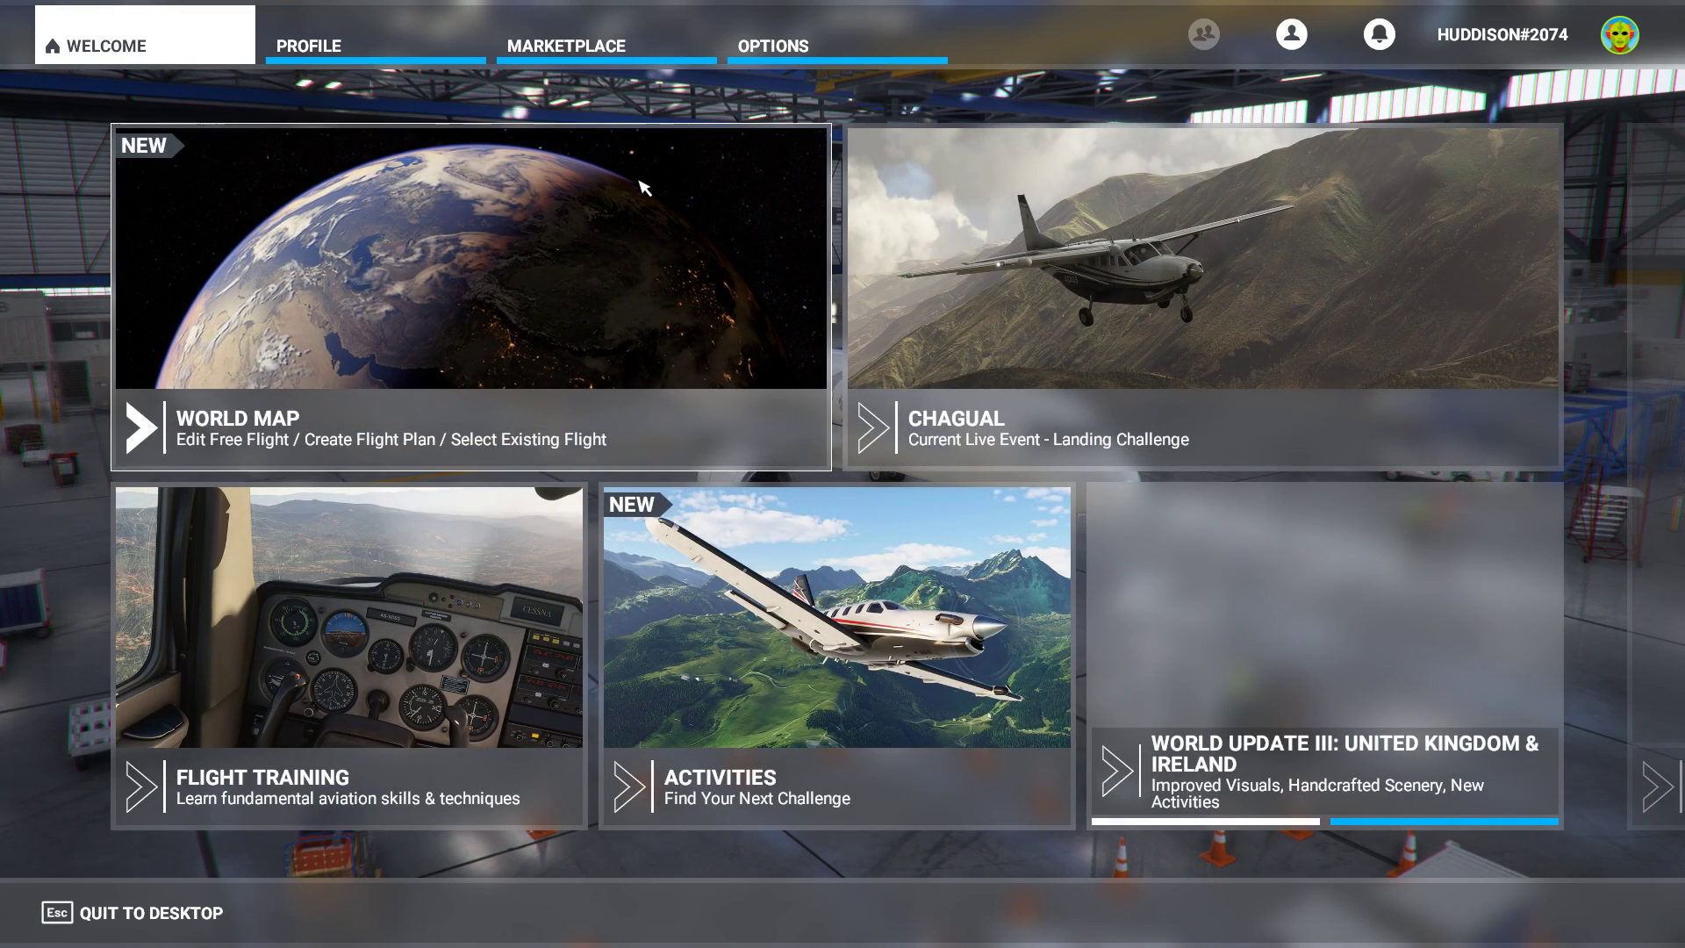
left_click(620, 69)
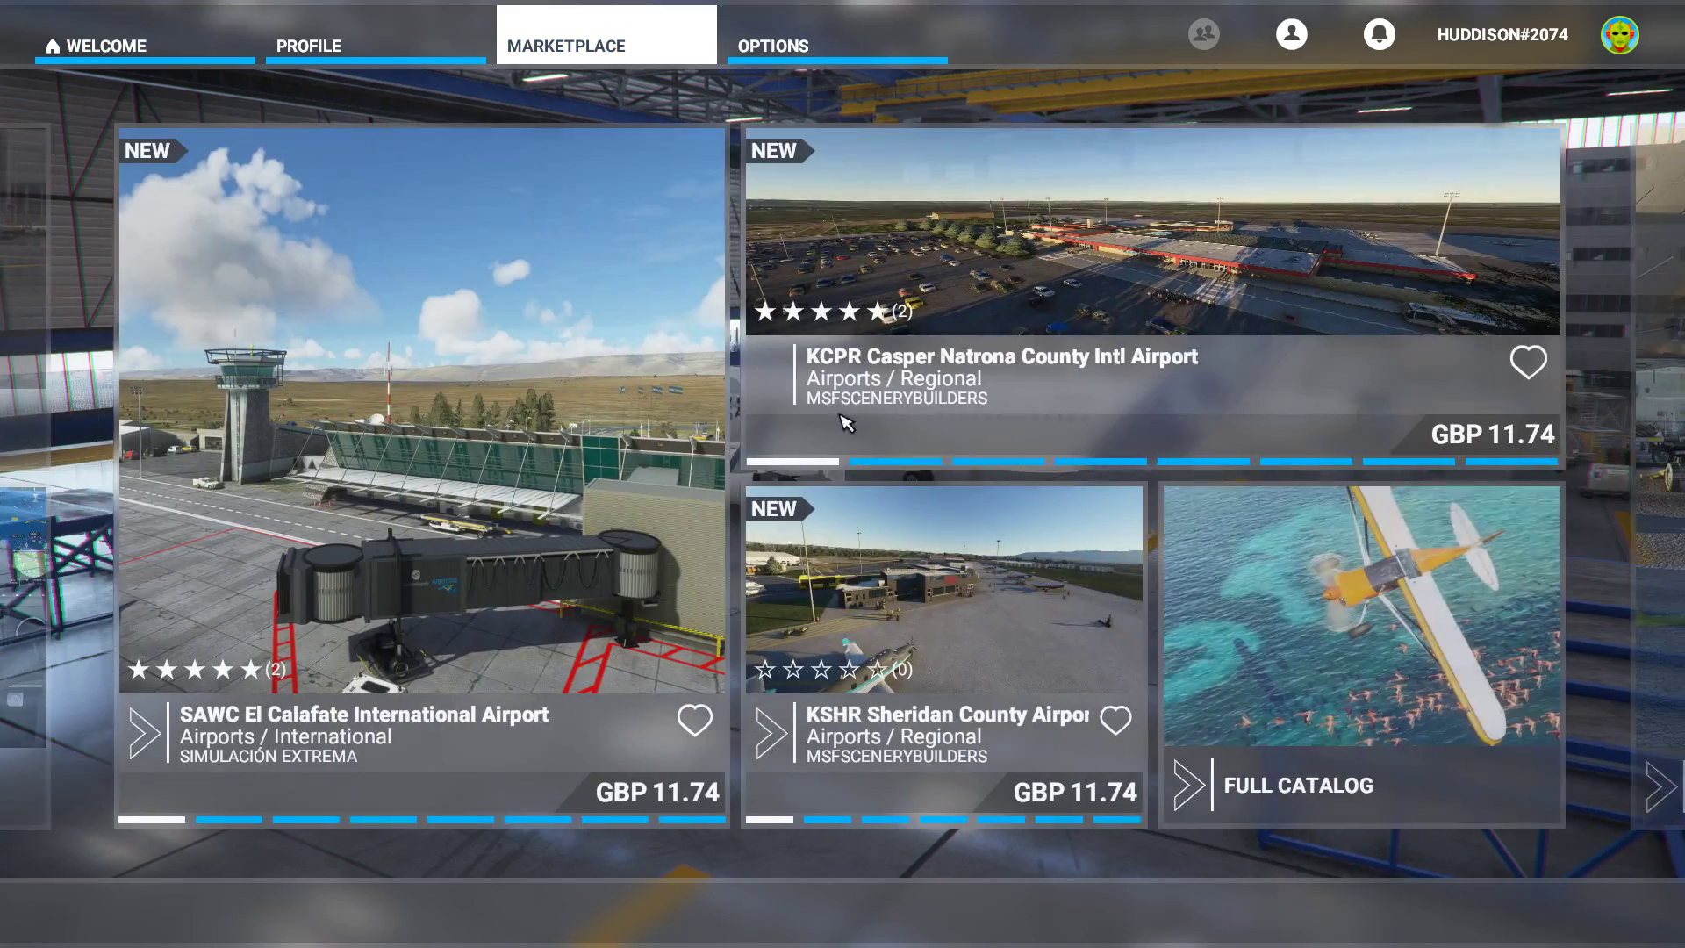
left_click(1272, 773)
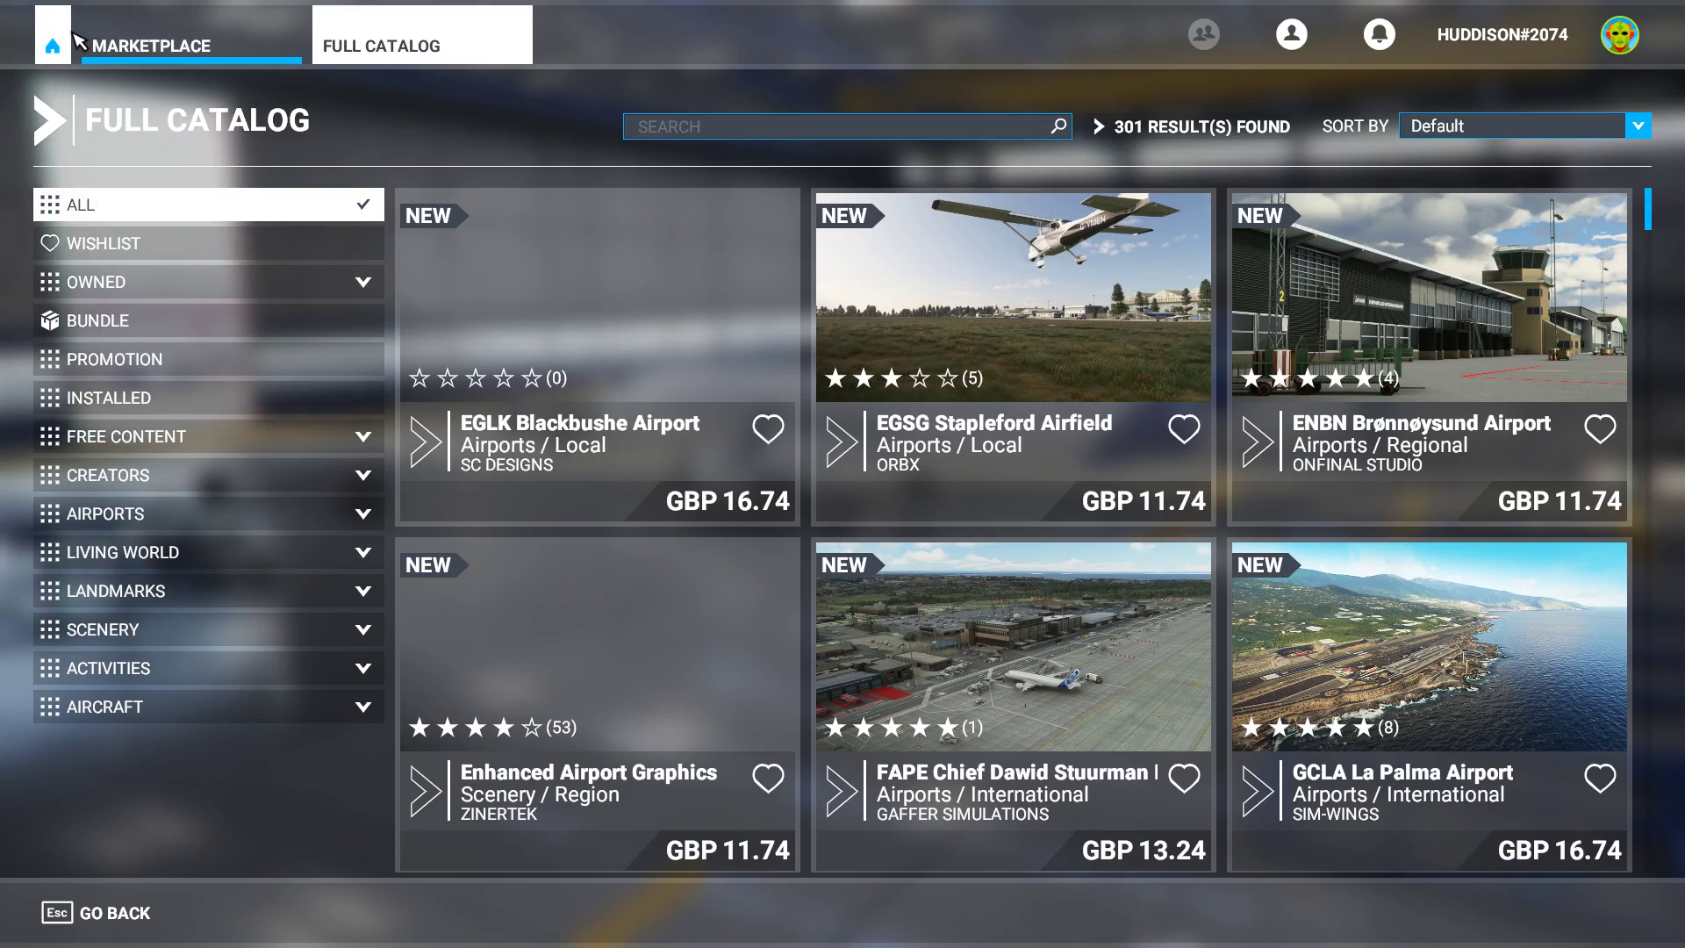
left_click(85, 33)
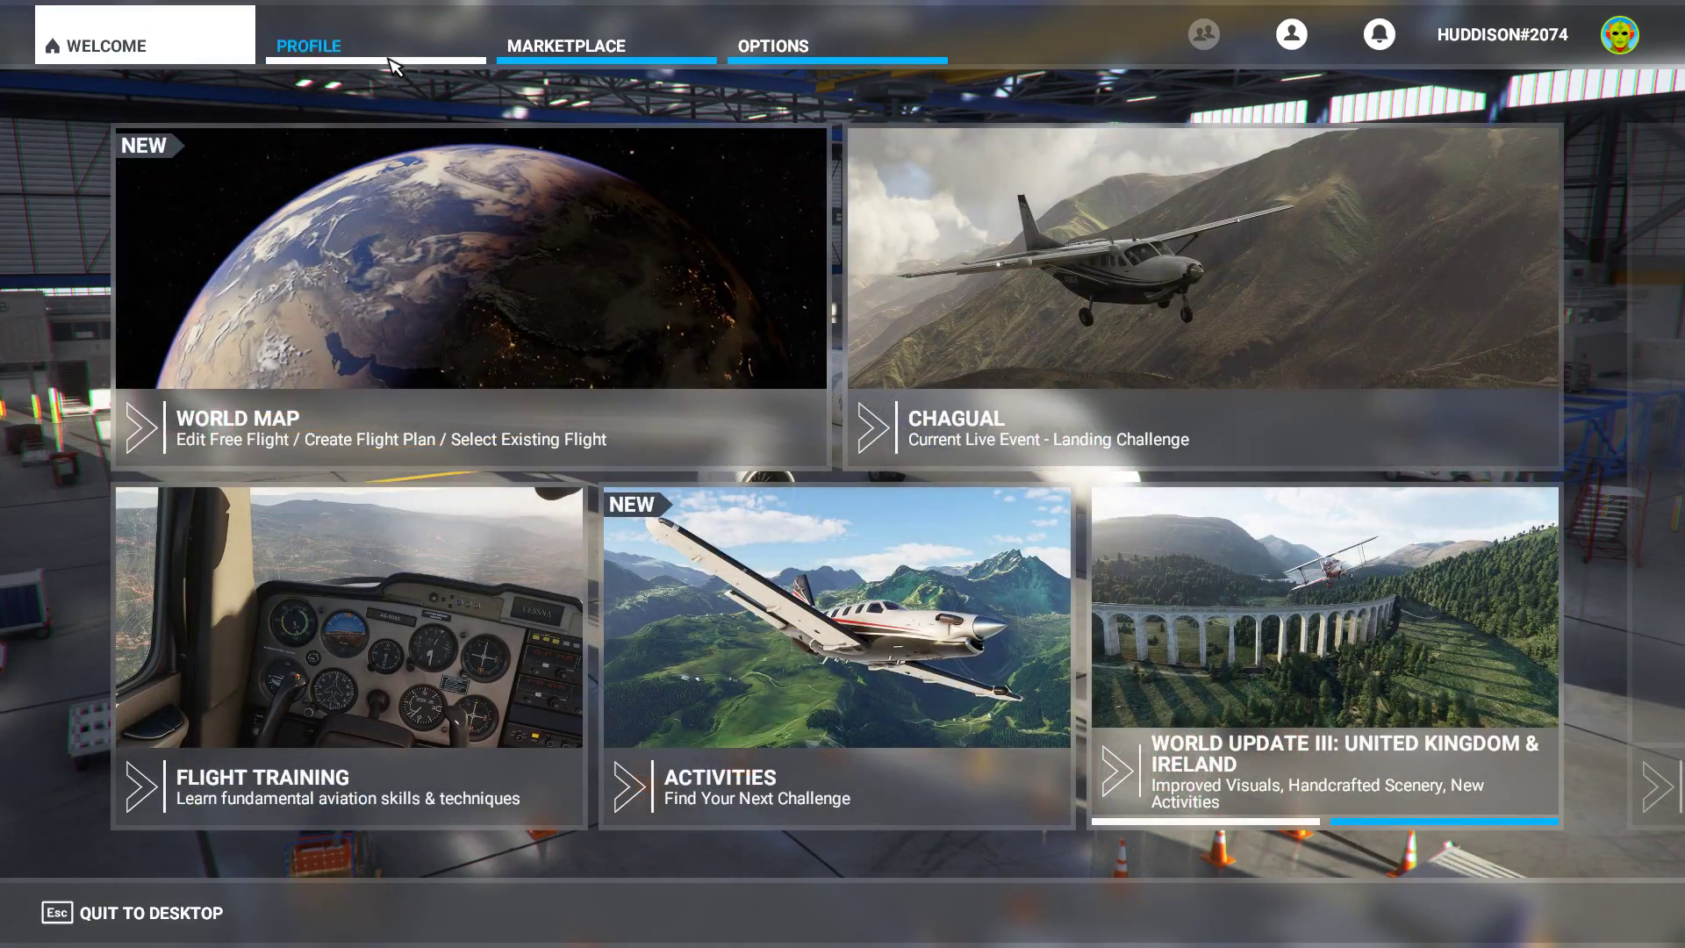
Step: List installed add-ons in the Content Manager, then return to the Welcome screen
left_click(390, 62)
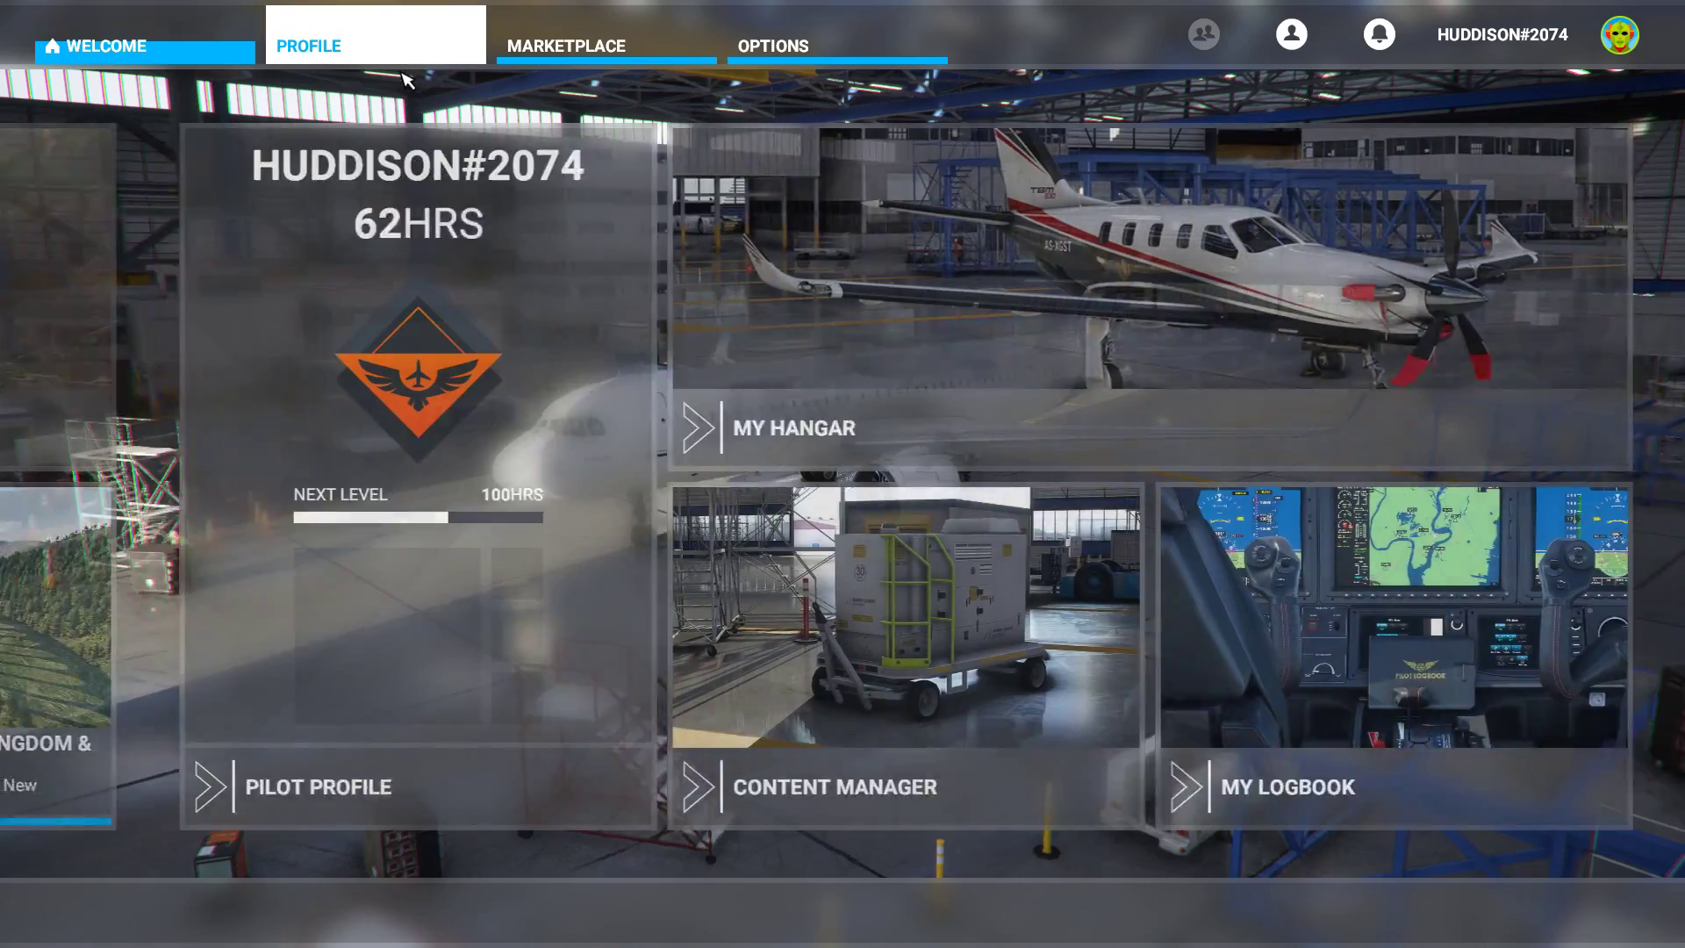
left_click(930, 623)
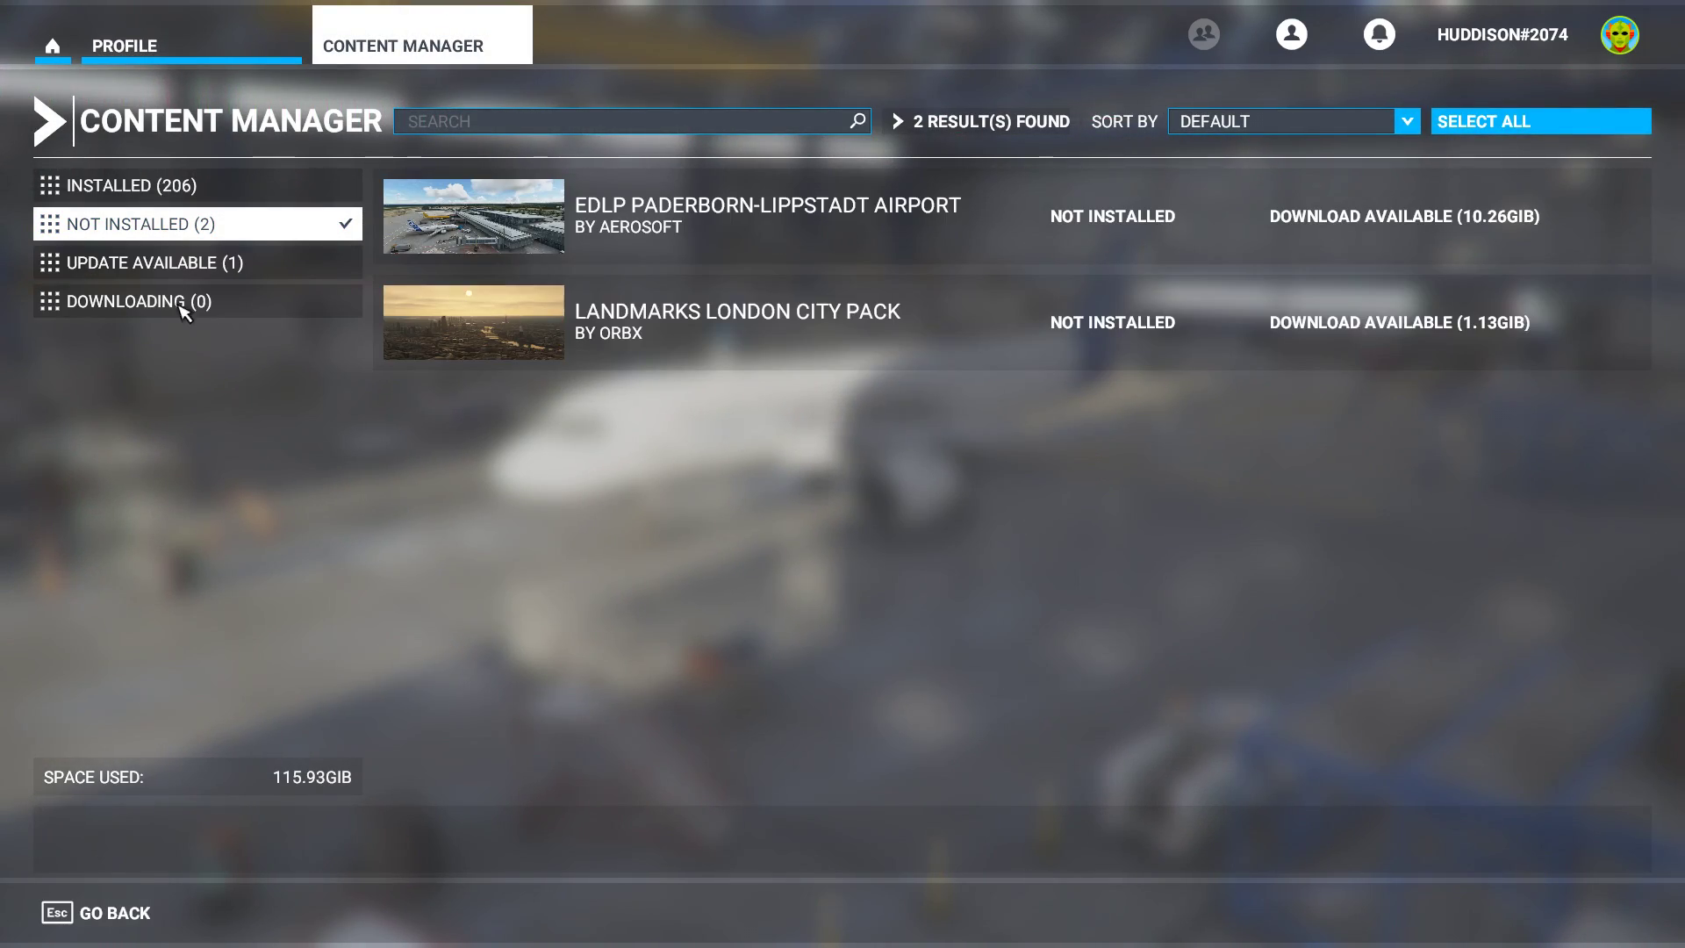
left_click(212, 185)
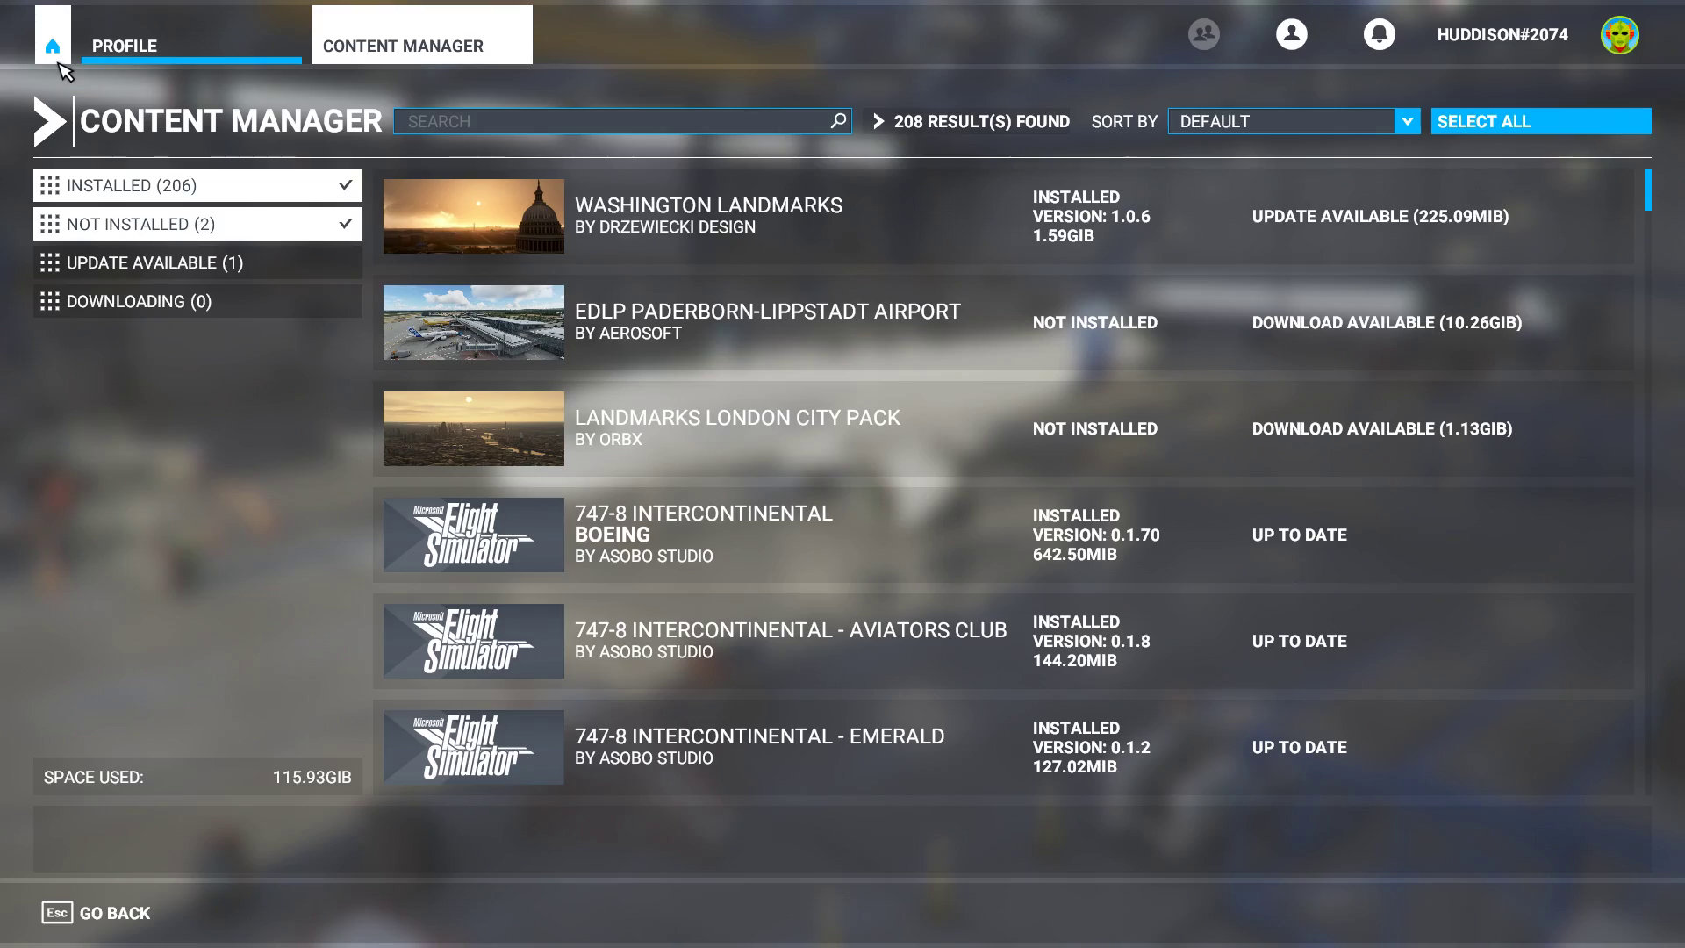
left_click(54, 53)
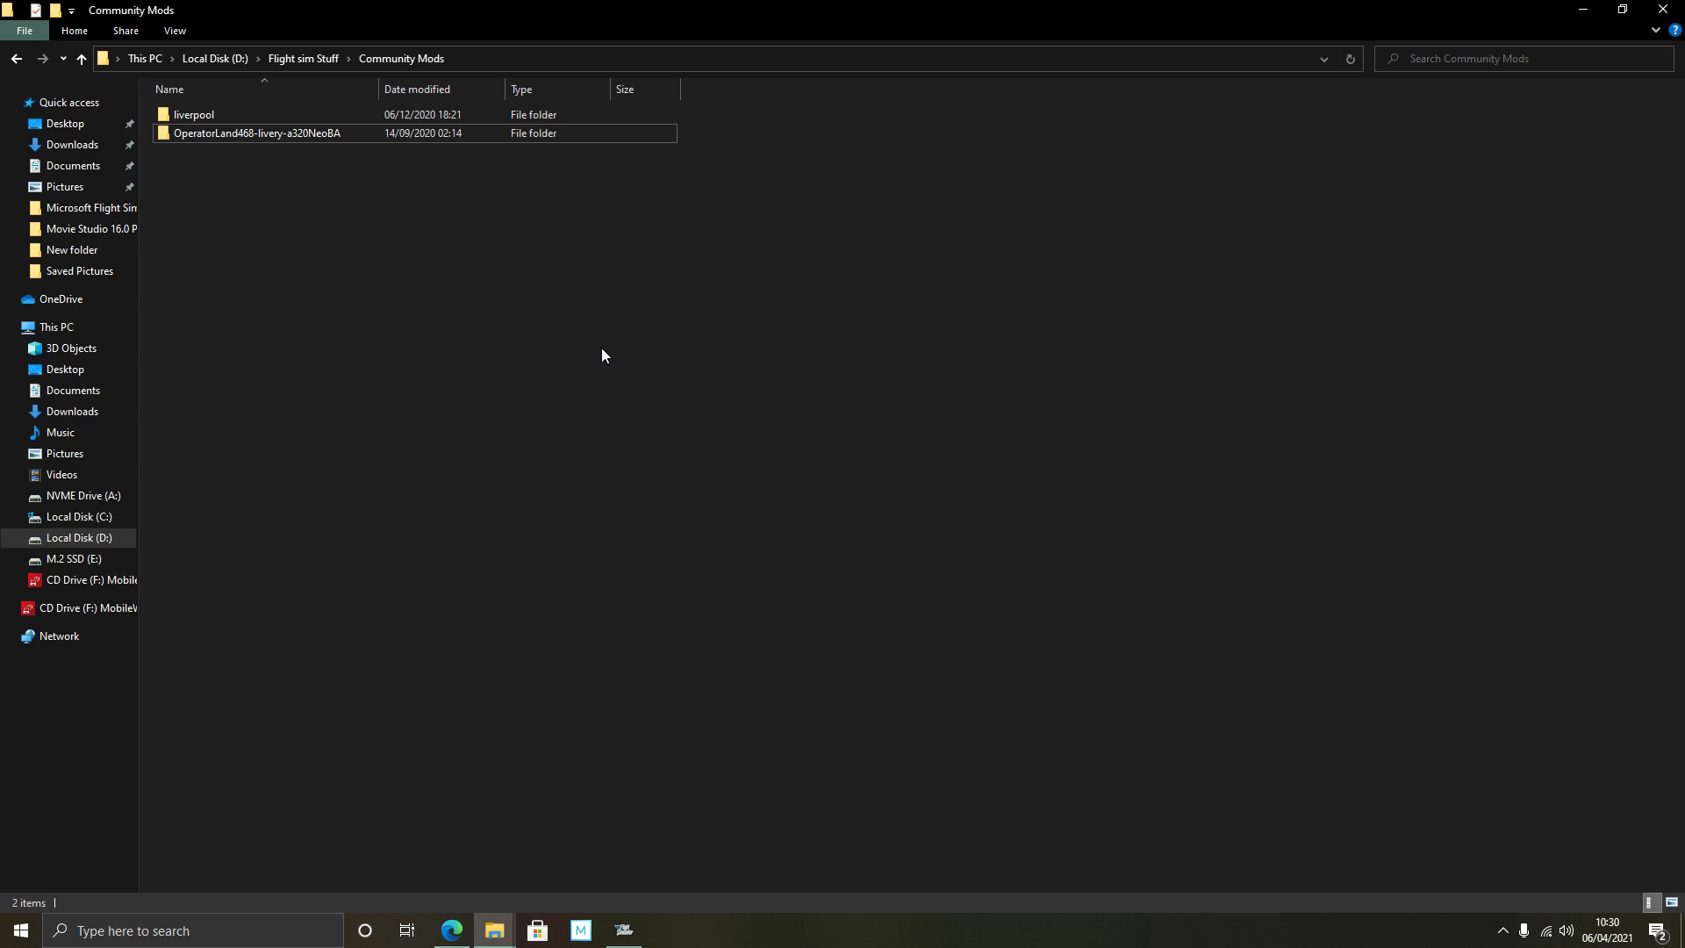
Step: Select the liverpool and OperatorLand468-livery-a320NeoBA folders and copy them
left_click_drag(510, 273, 280, 108)
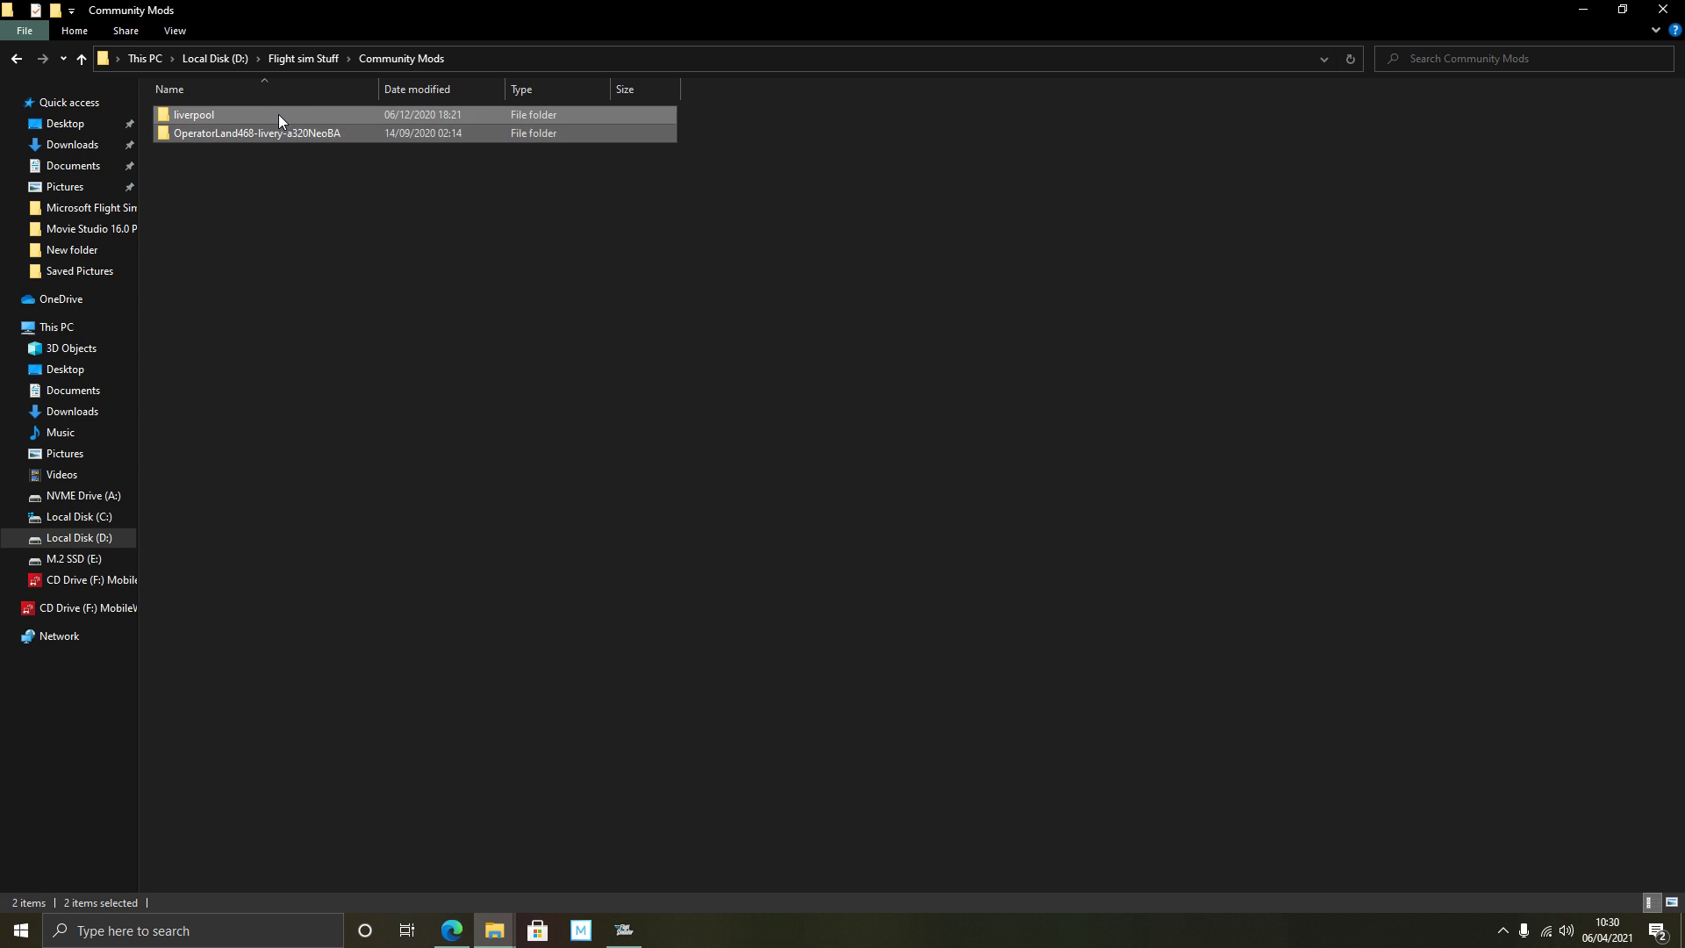
right_click(277, 114)
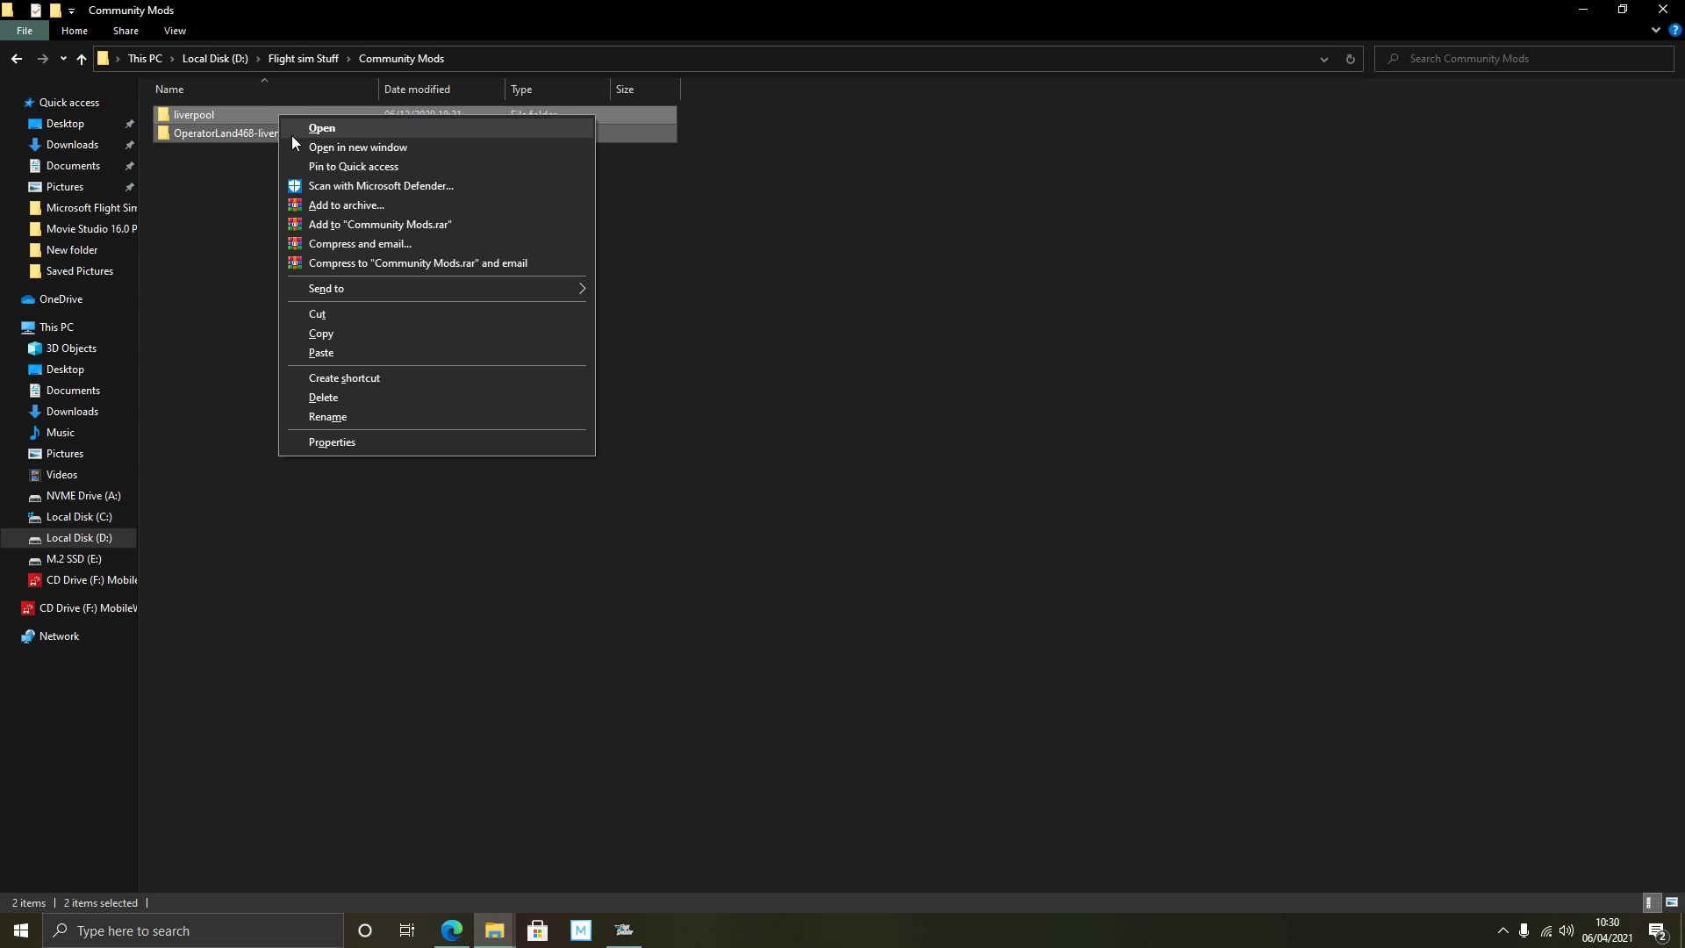
left_click(385, 337)
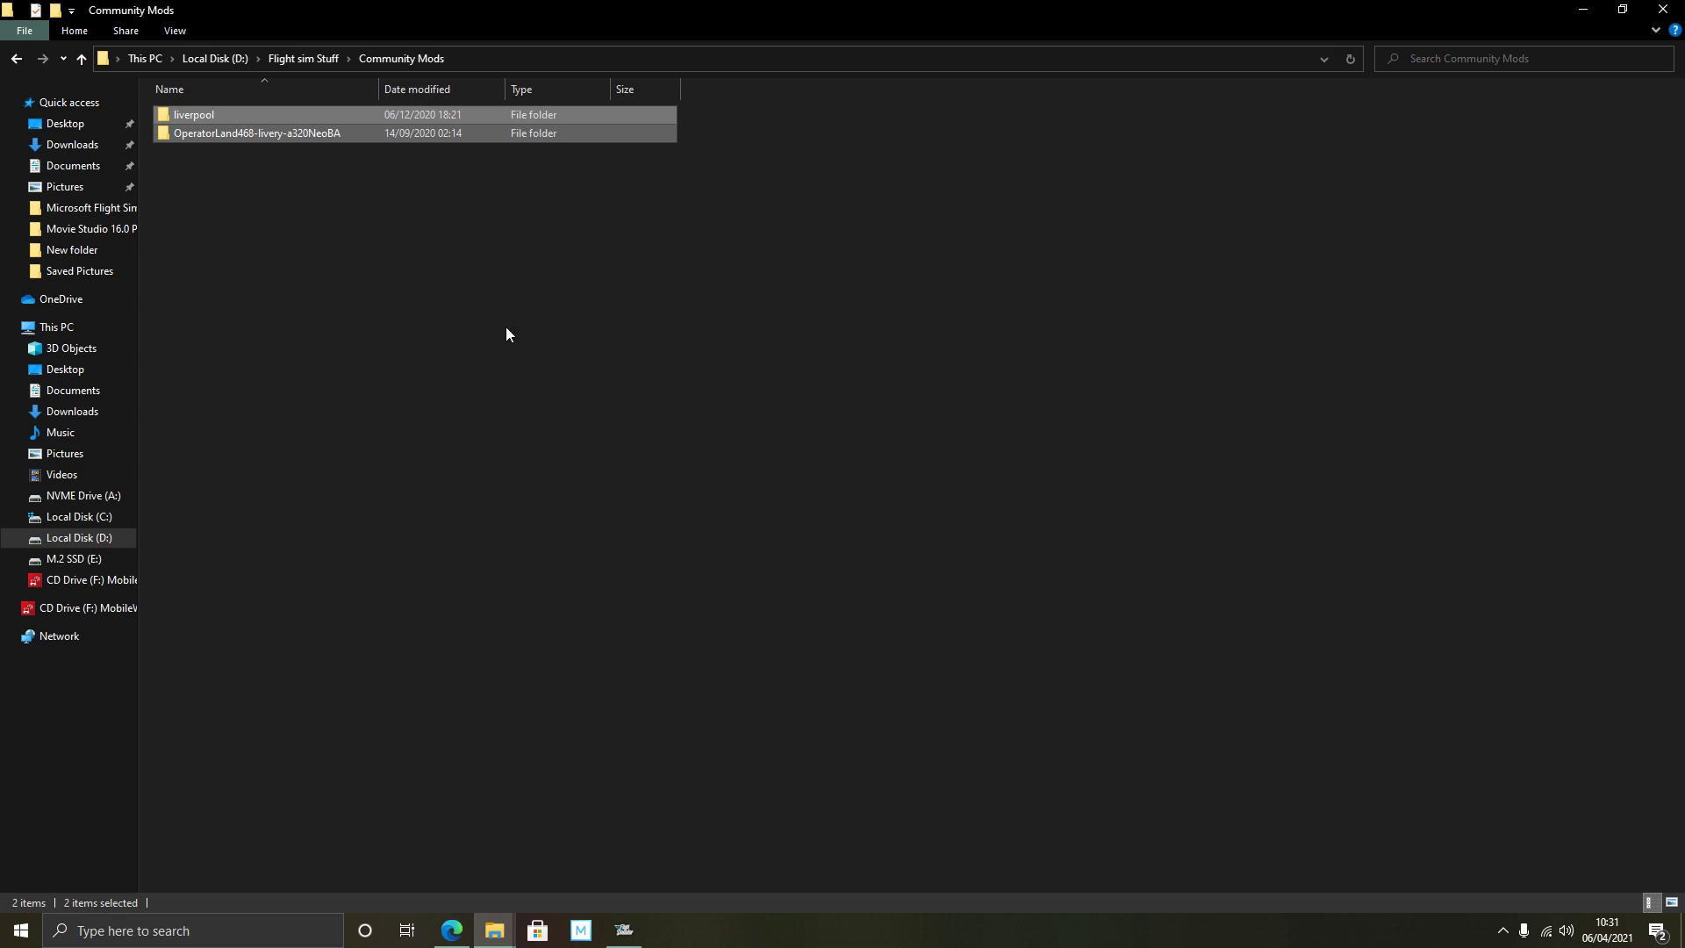
left_click(494, 930)
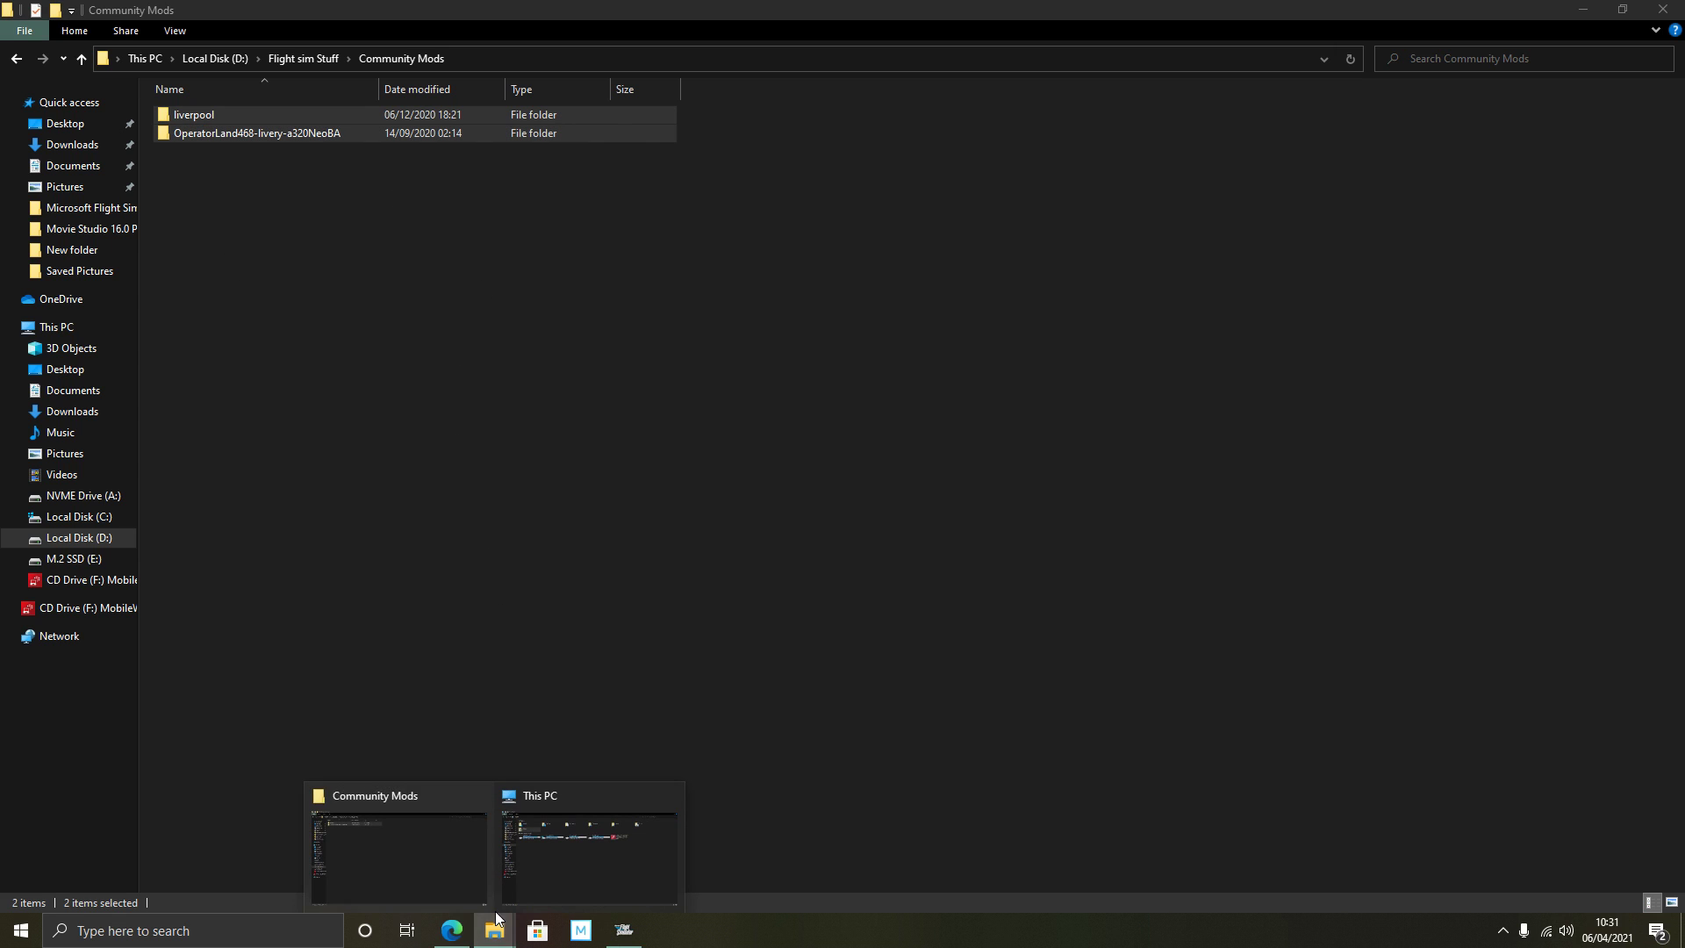
Step: Navigate to M.2 SSD (E:) > FS2020 > Community and bring up its paste options
left_click(532, 854)
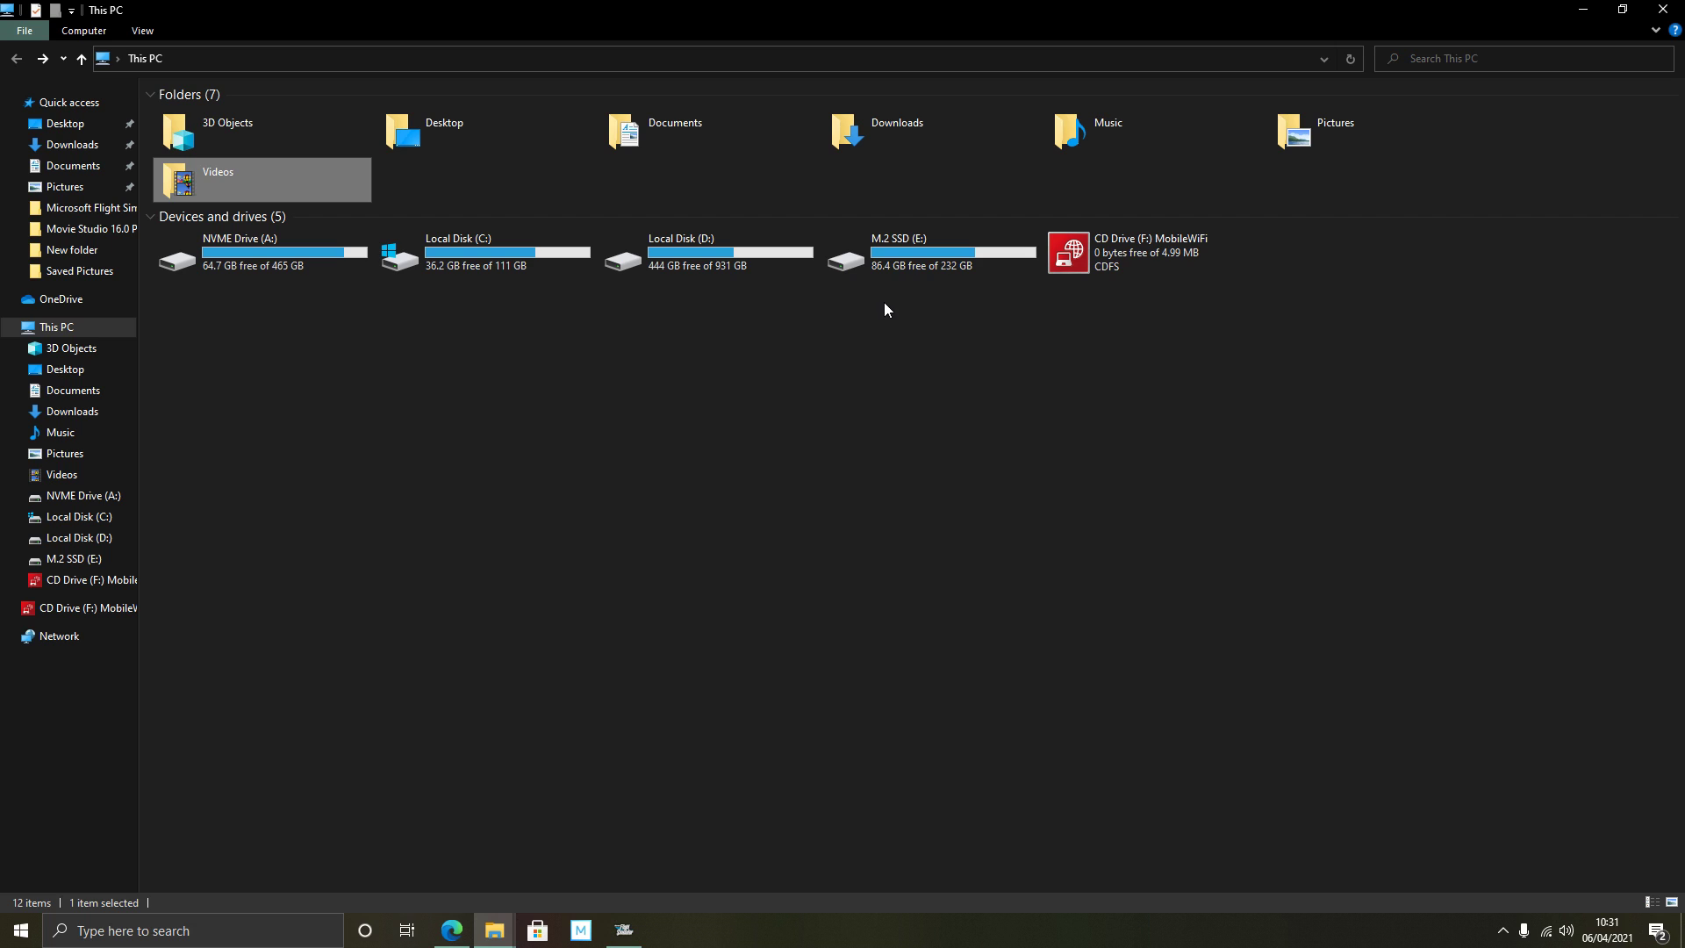
double_click(935, 250)
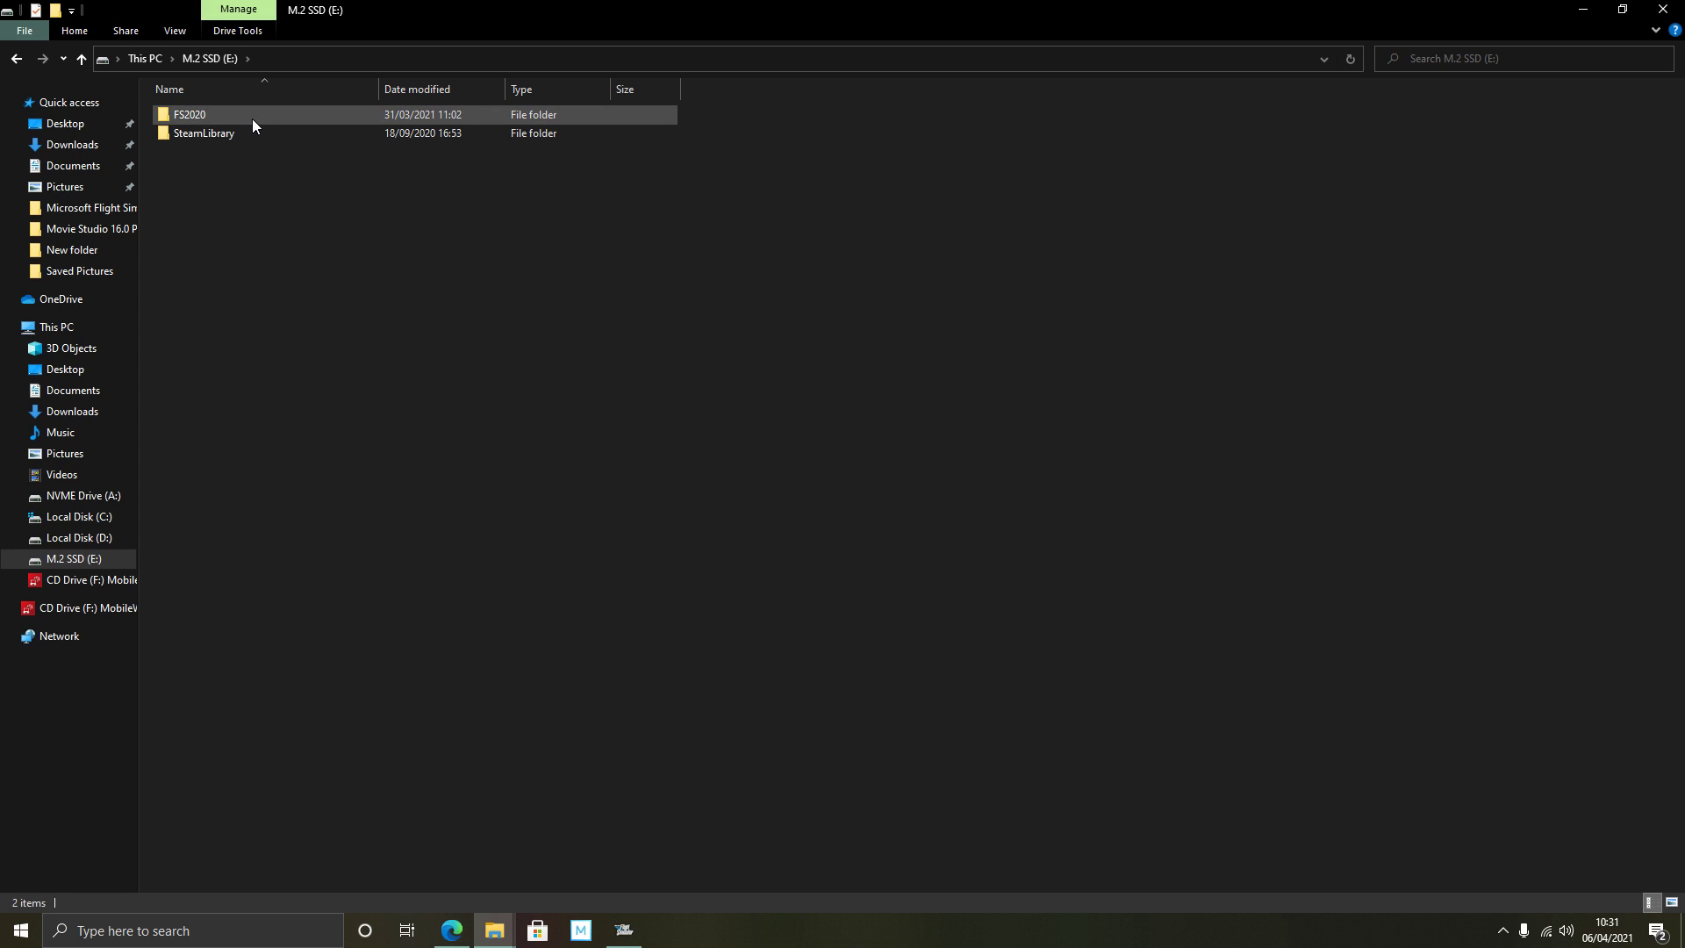
left_click(25, 62)
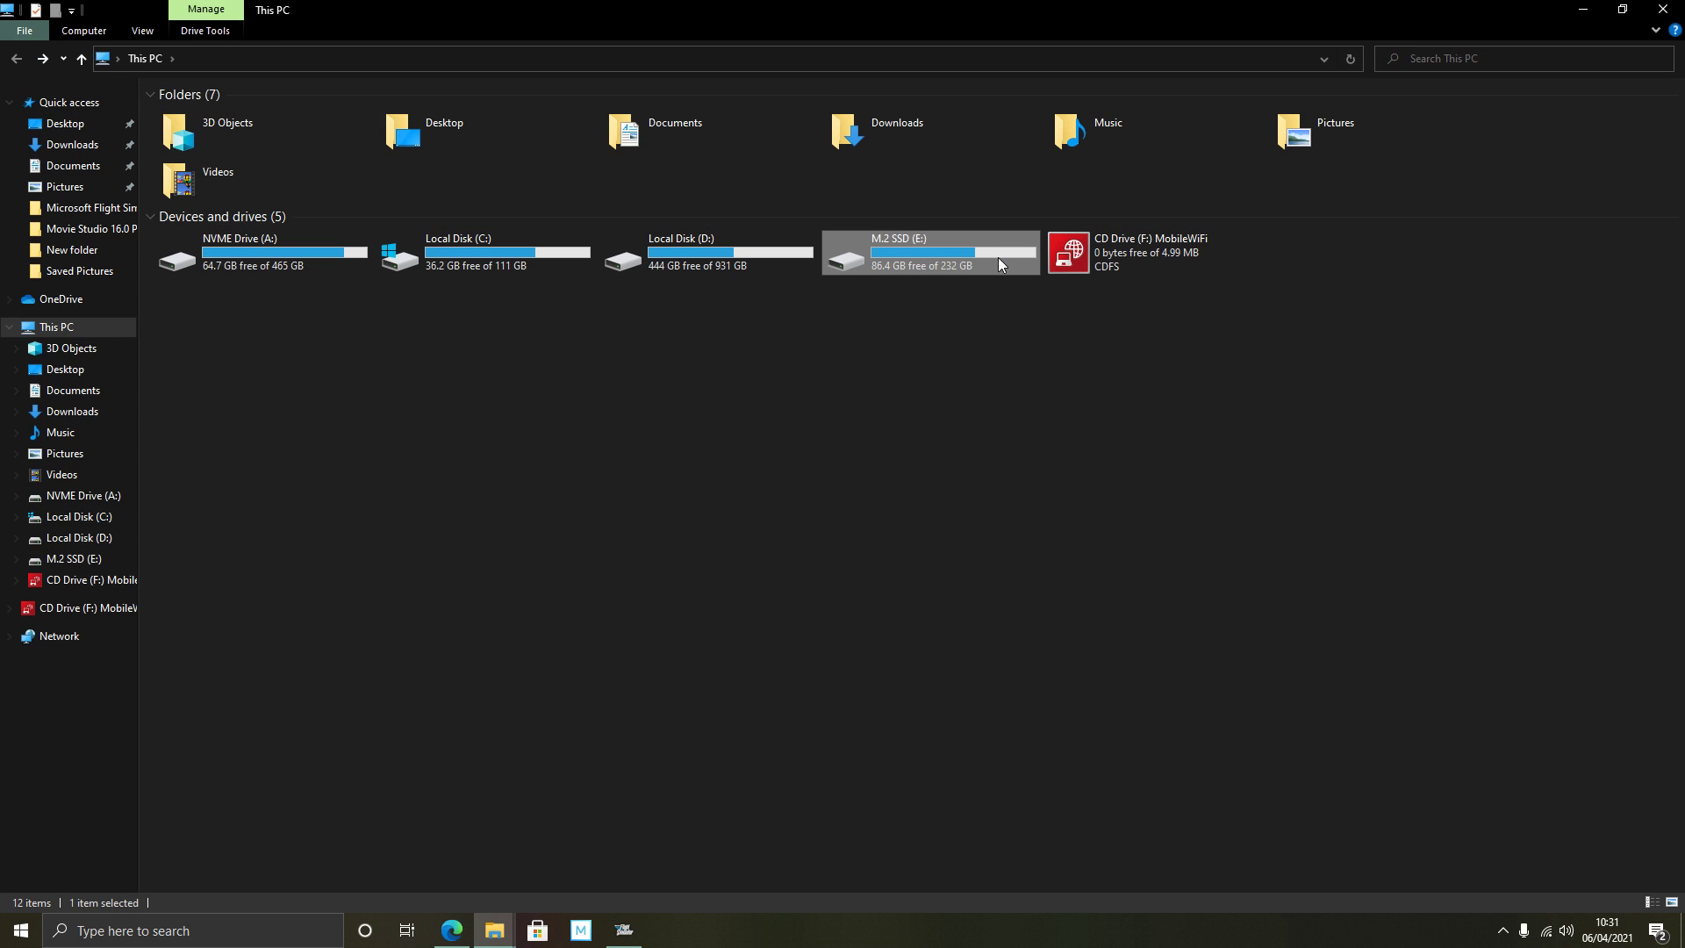
double_click(977, 255)
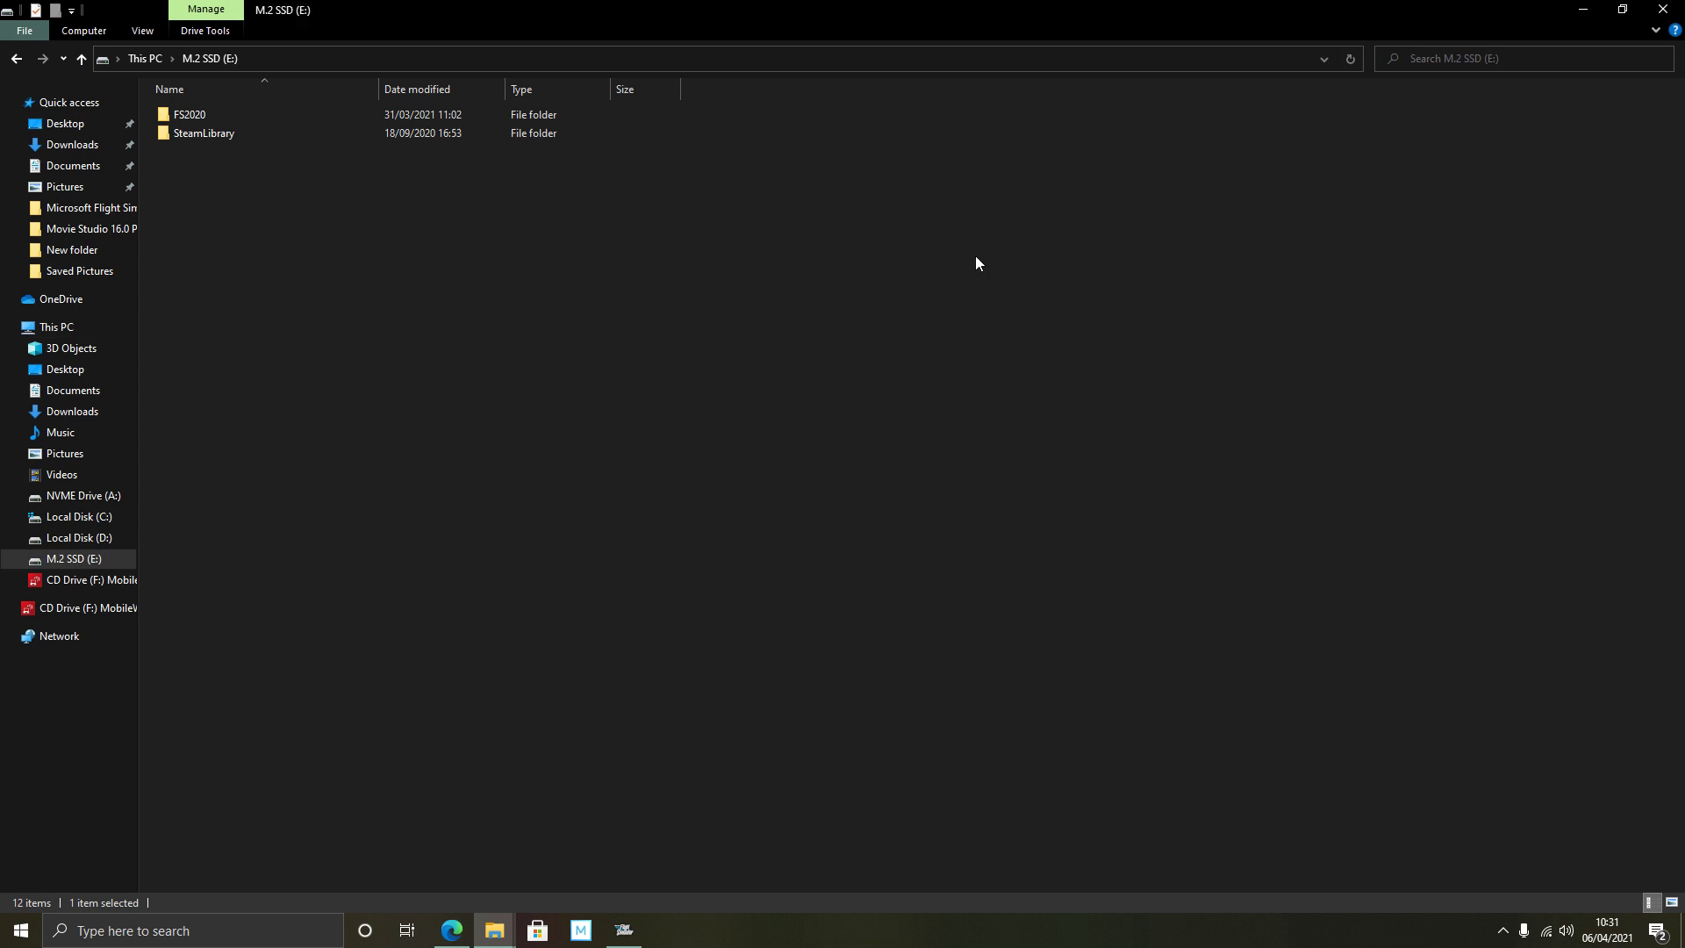
double_click(214, 113)
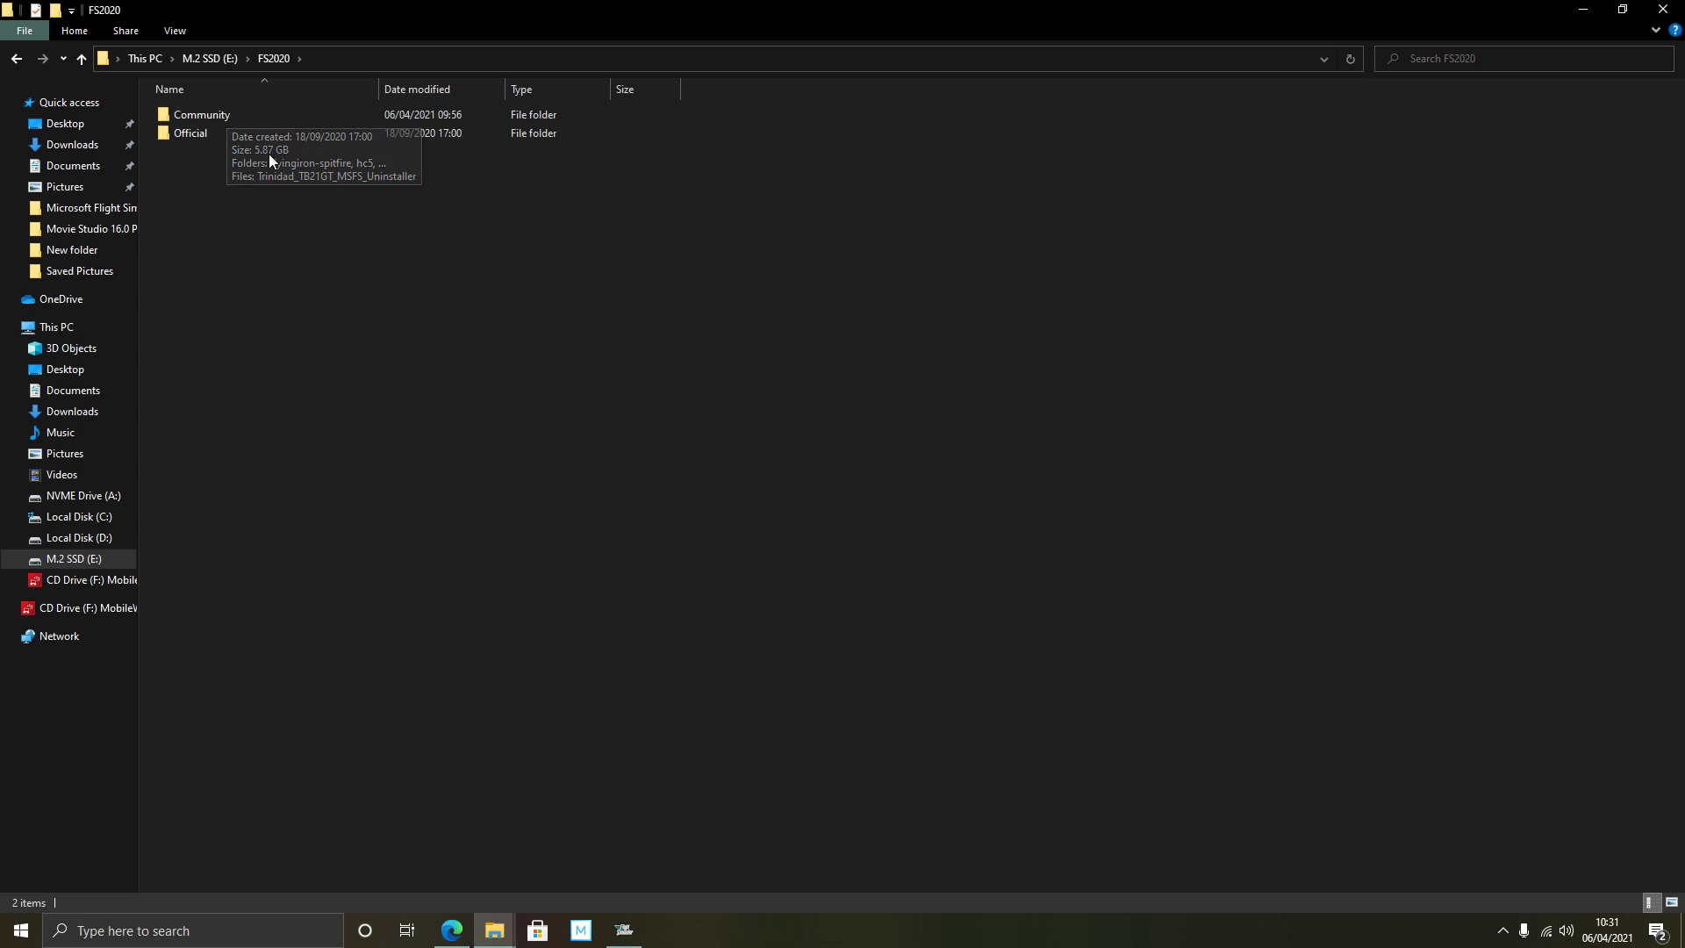
double_click(257, 112)
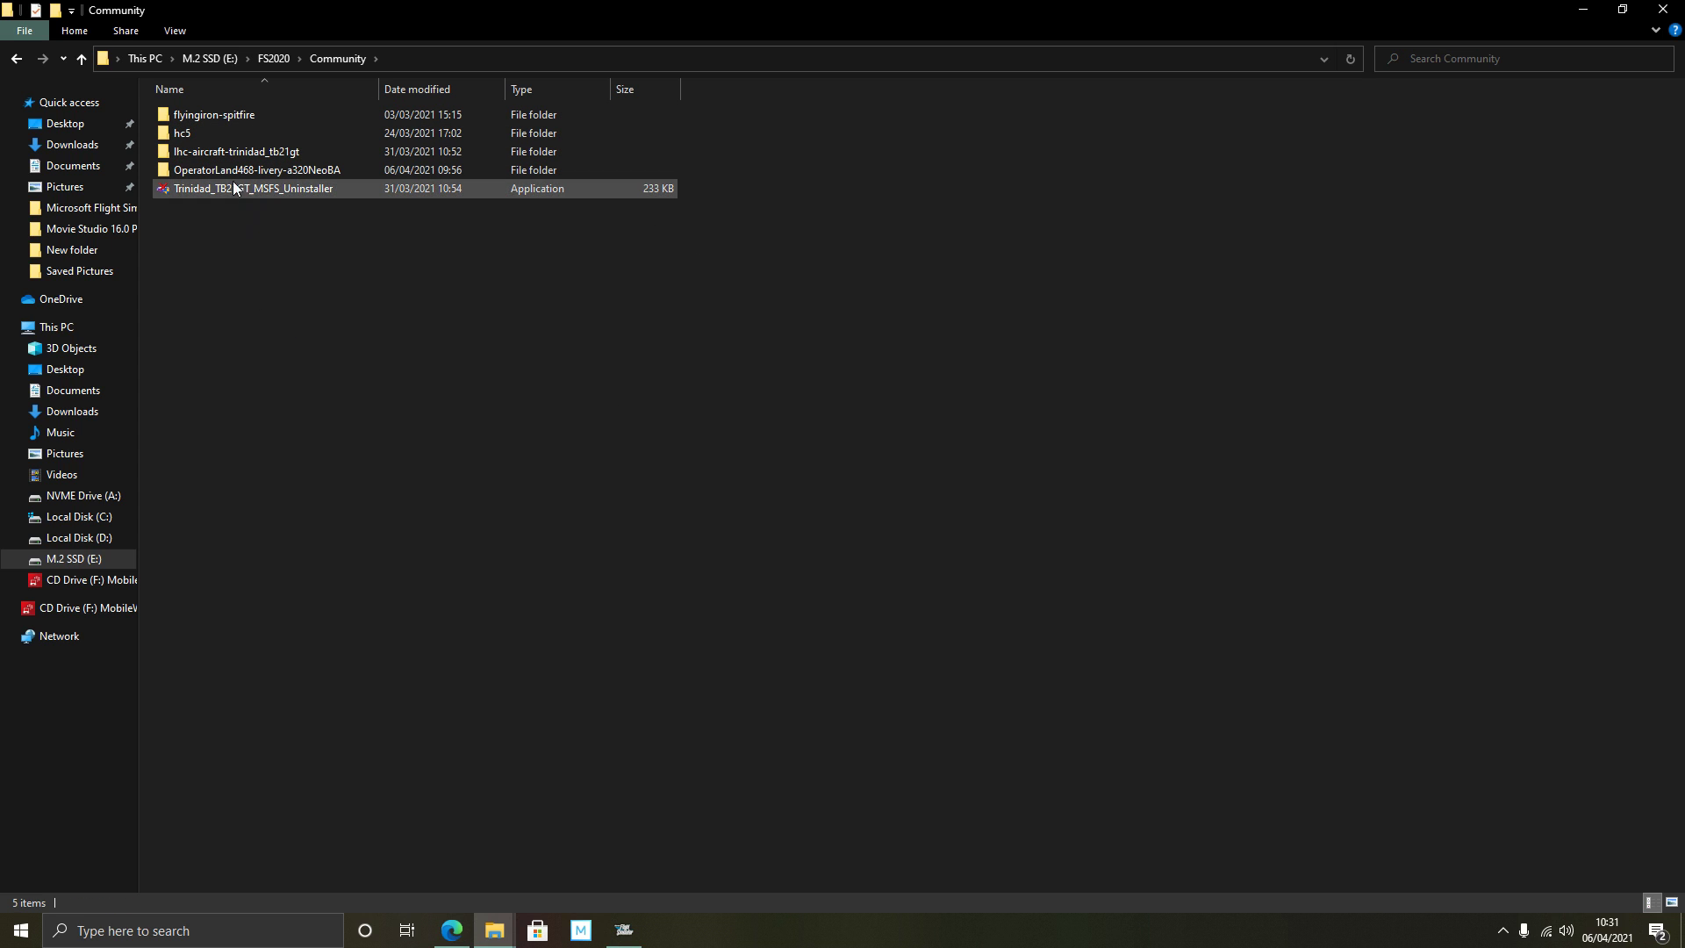
right_click(356, 283)
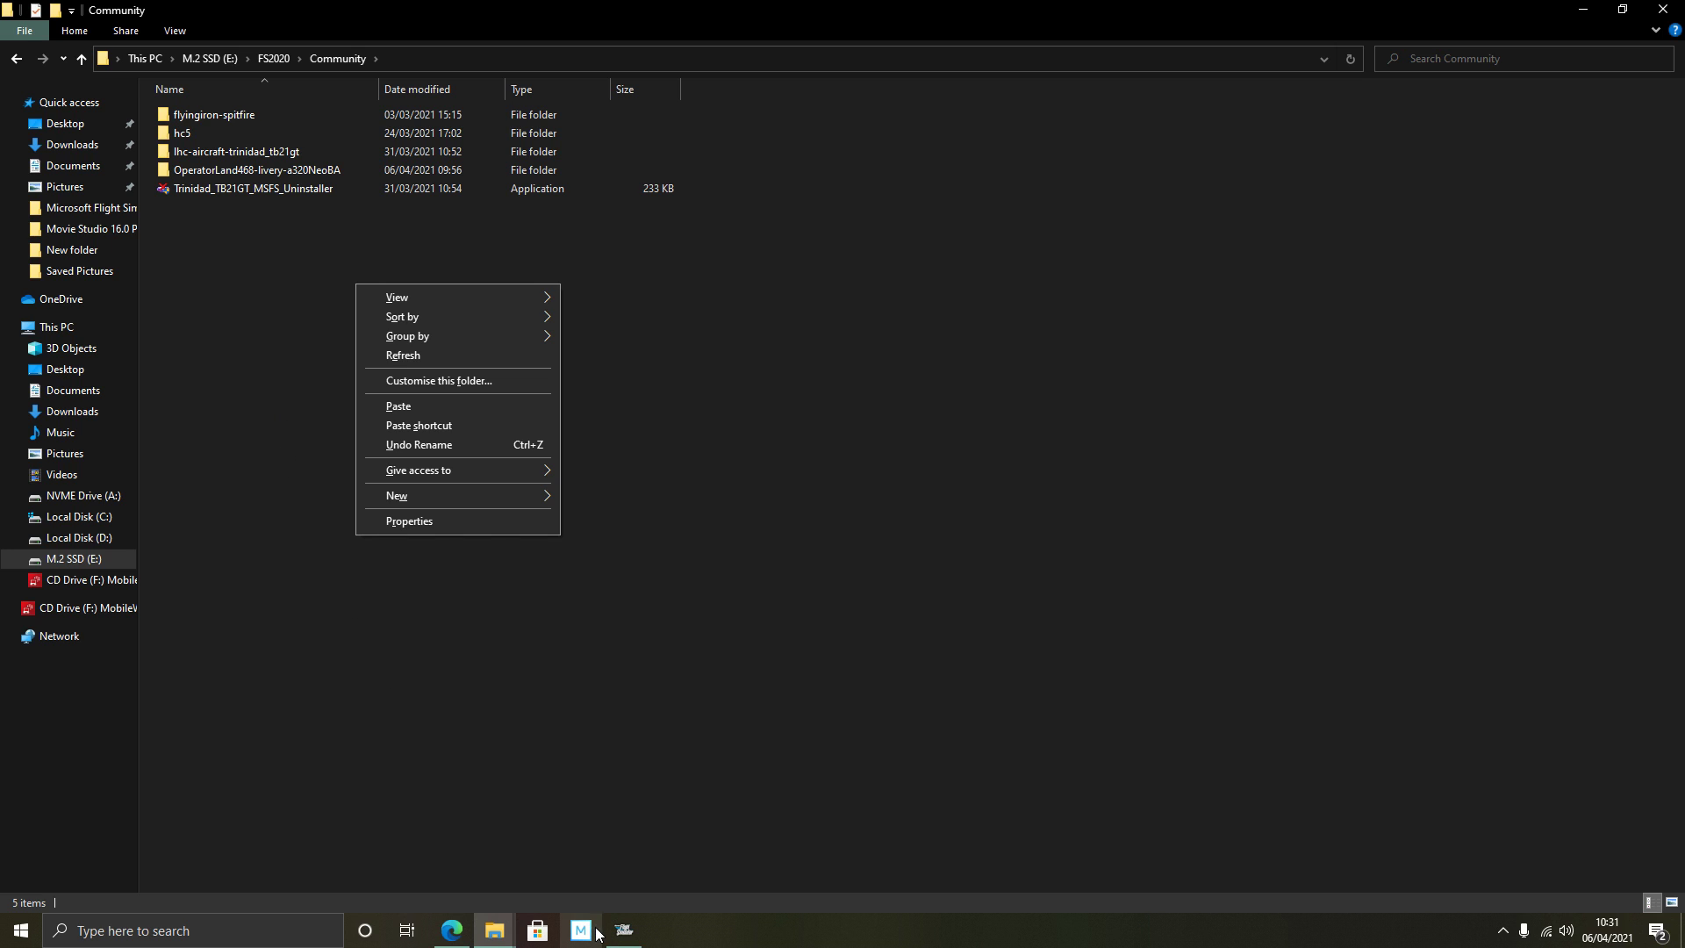
left_click(494, 930)
Step: Return to the Community Mods window on Local Disk (D:) and clear the folder selection
left_click(406, 841)
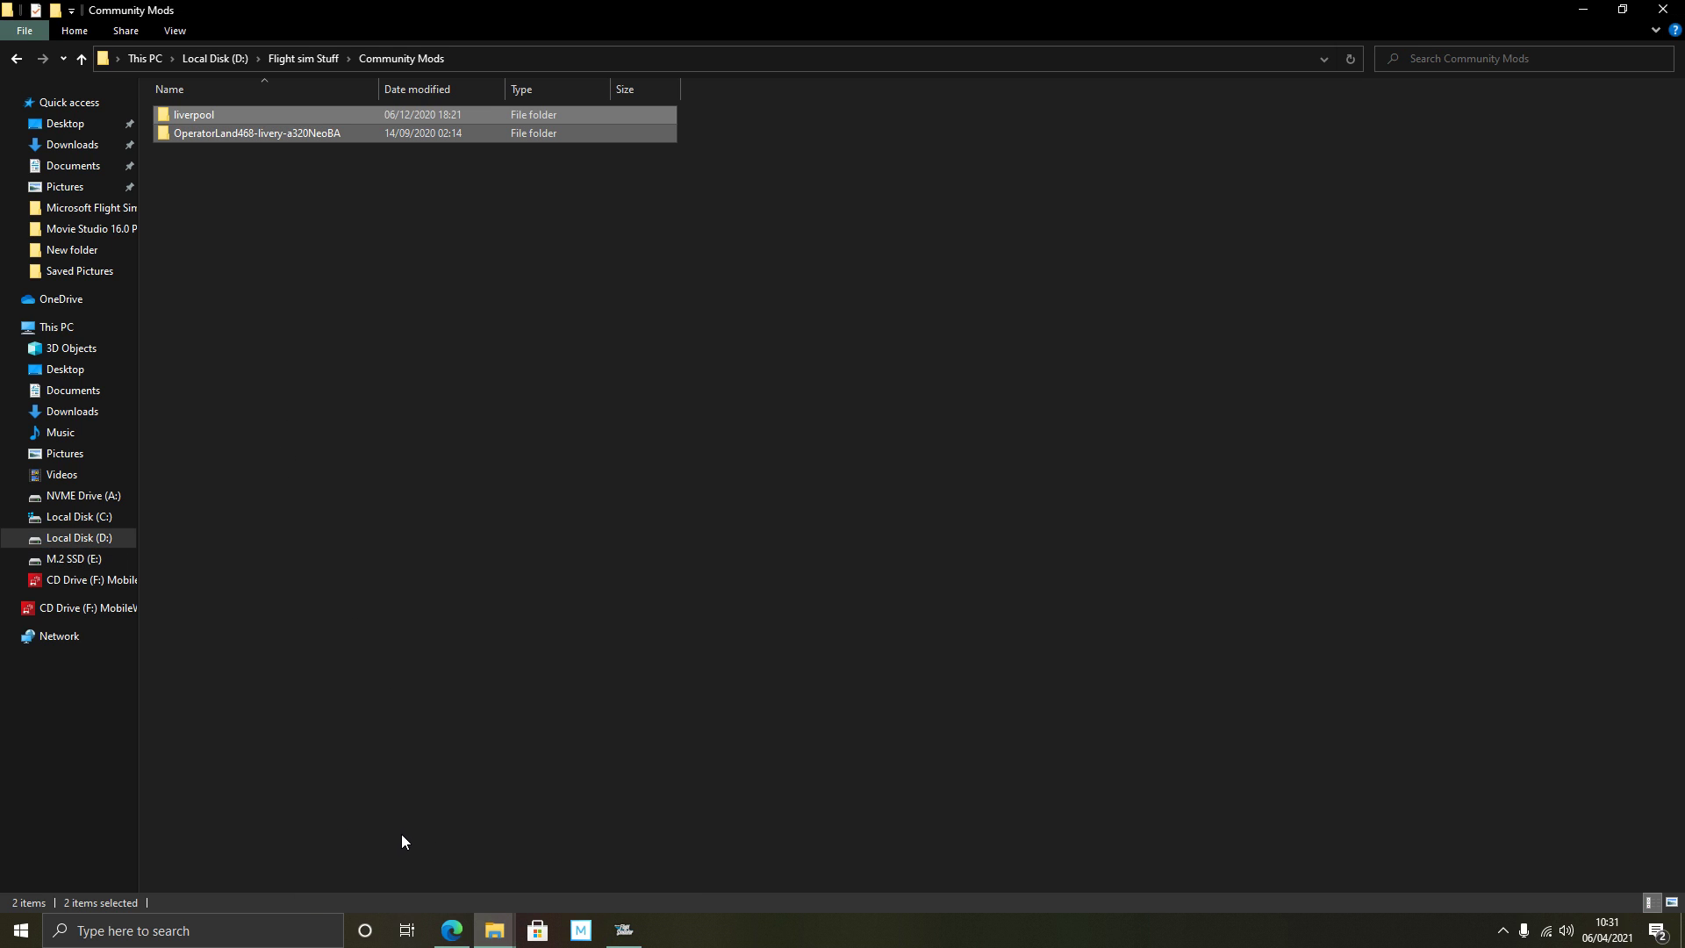
left_click(405, 399)
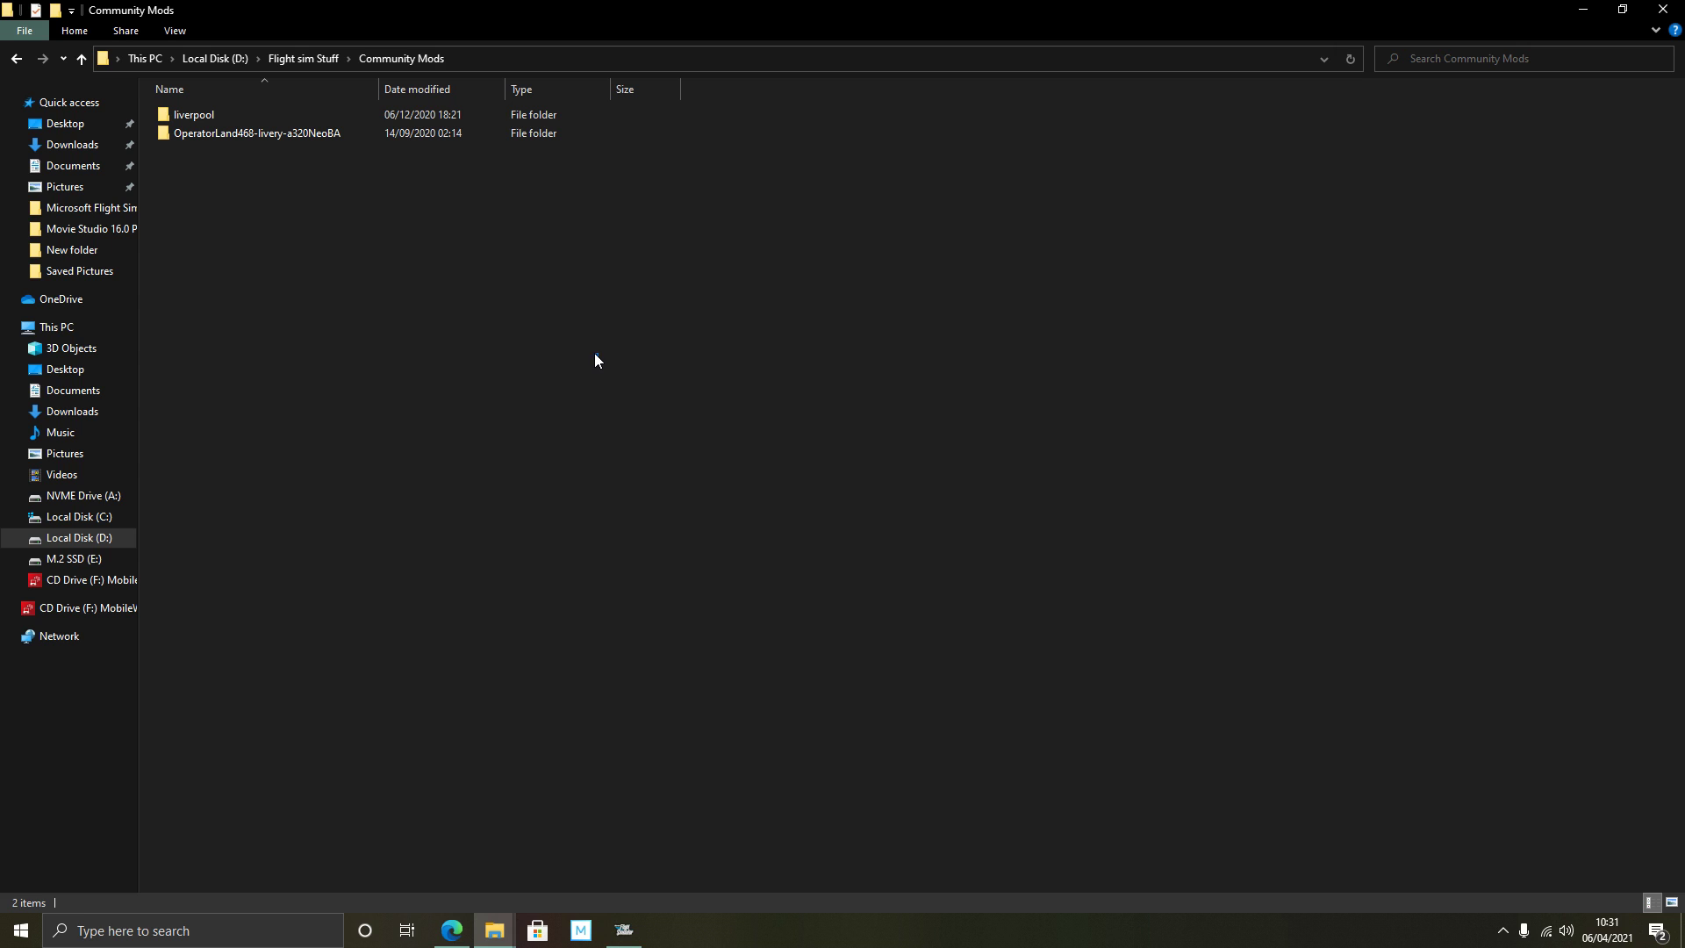
left_click_drag(596, 356, 217, 114)
left_click(484, 352)
mouse_move(237, 134)
Step: Check the nested liverpool\liverpool folder contents, then go back to Community Mods
double_click(250, 114)
double_click(266, 118)
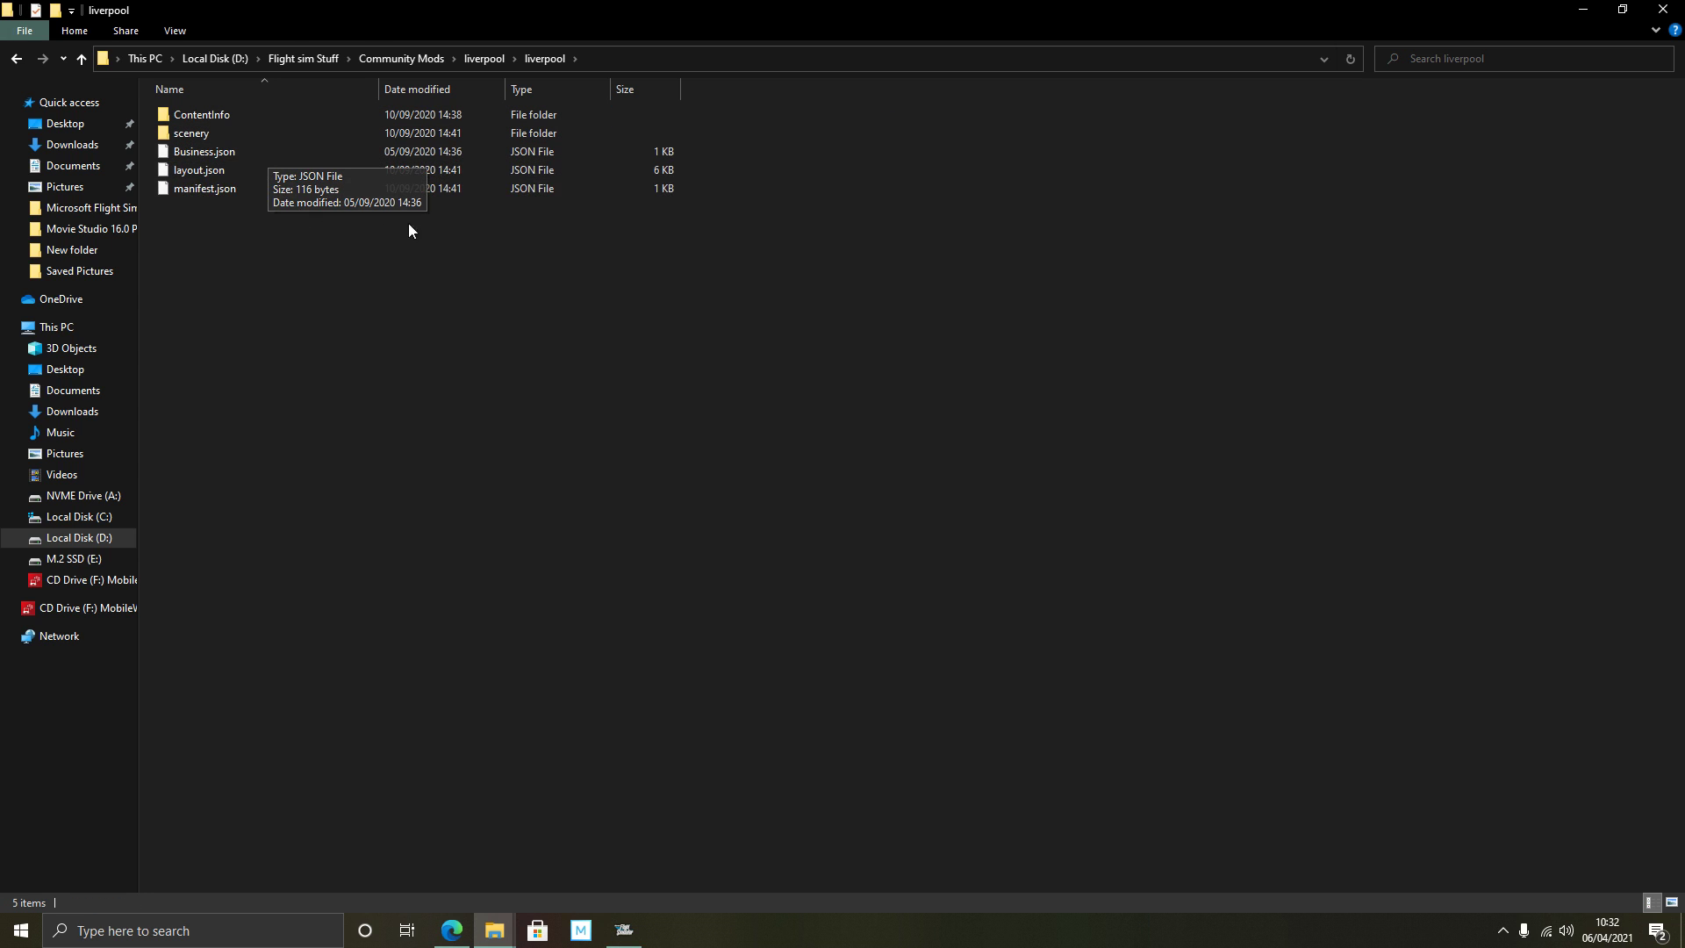
left_click(17, 58)
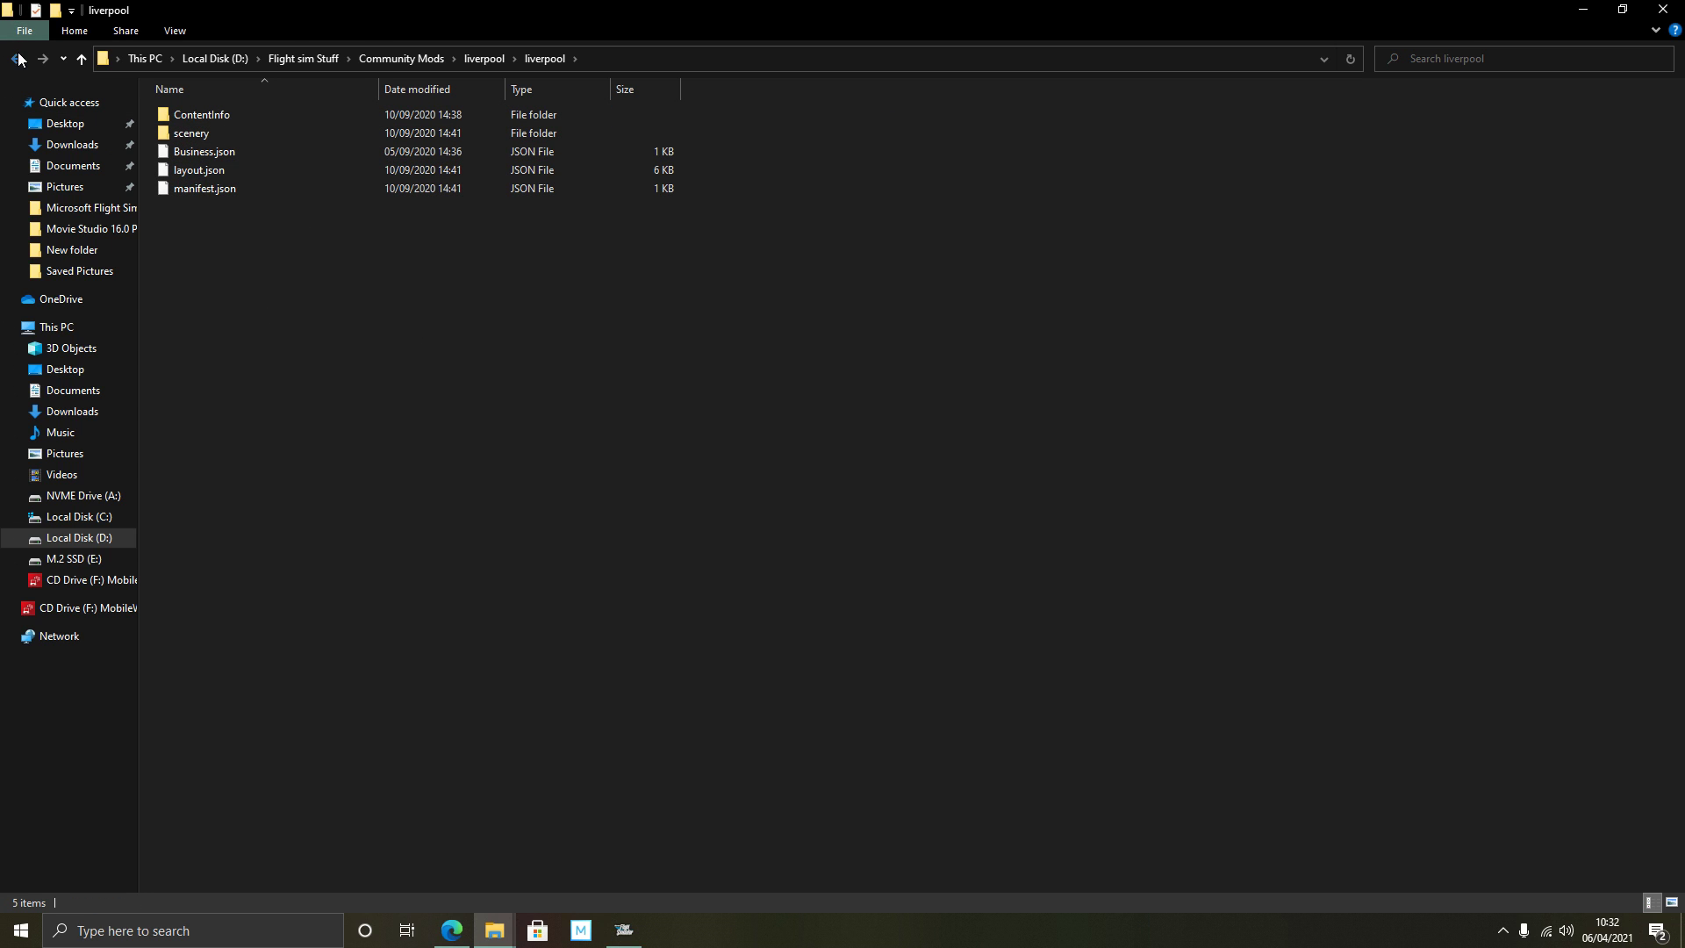
left_click(17, 58)
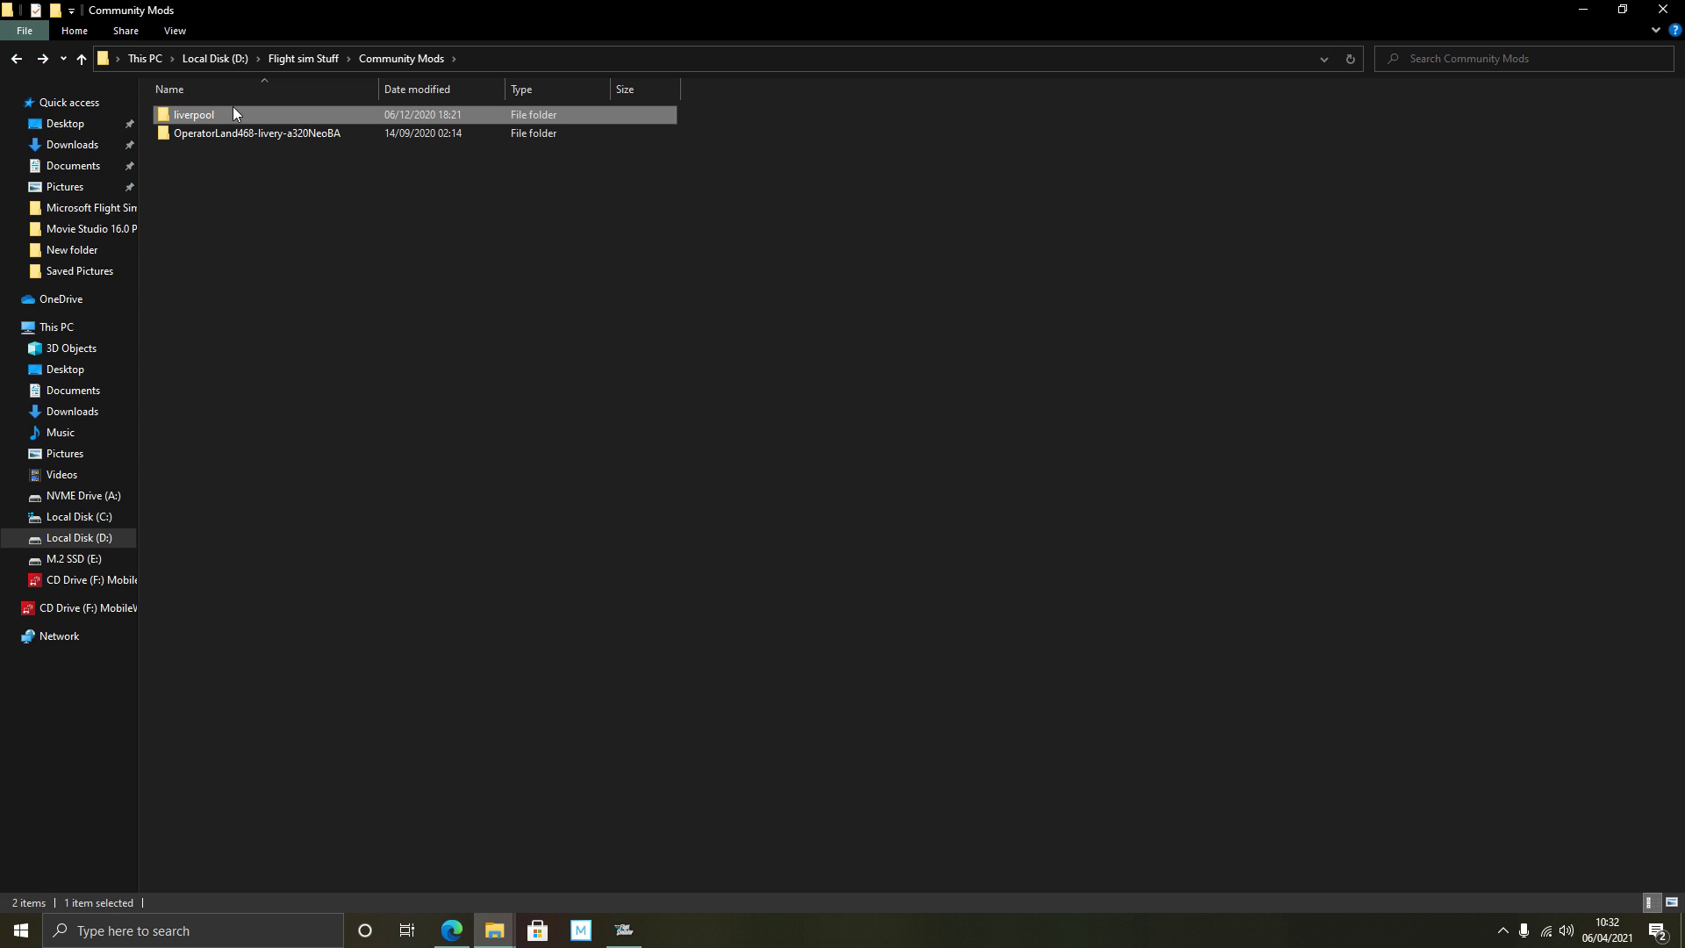
left_click(349, 183)
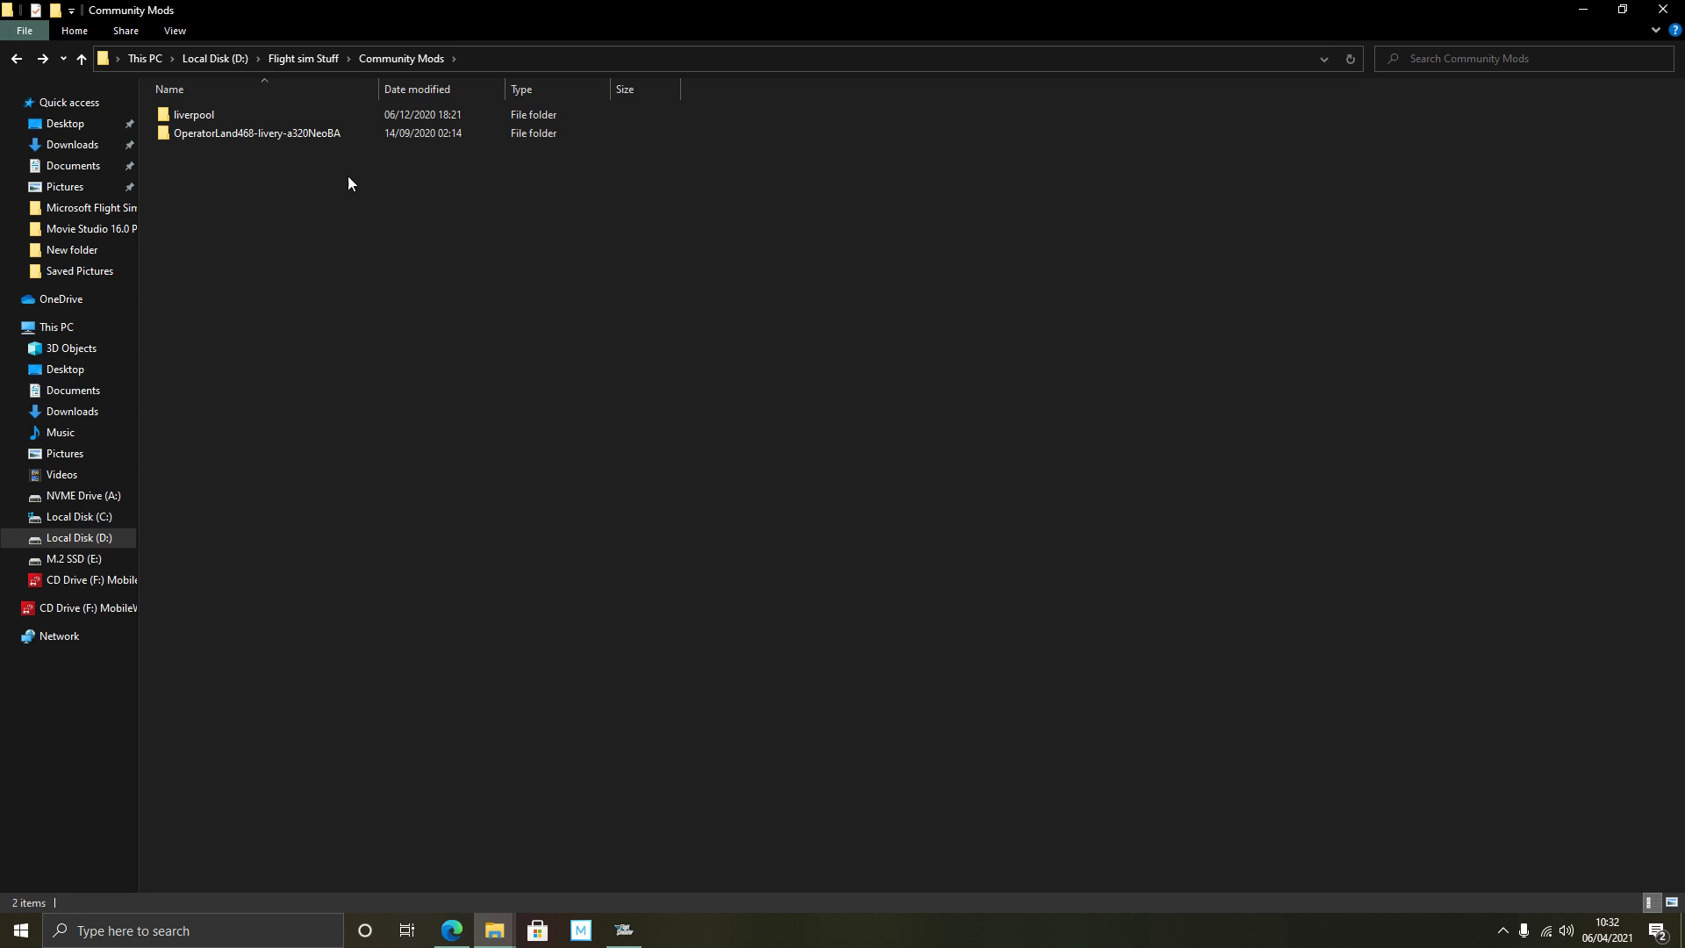
double_click(276, 120)
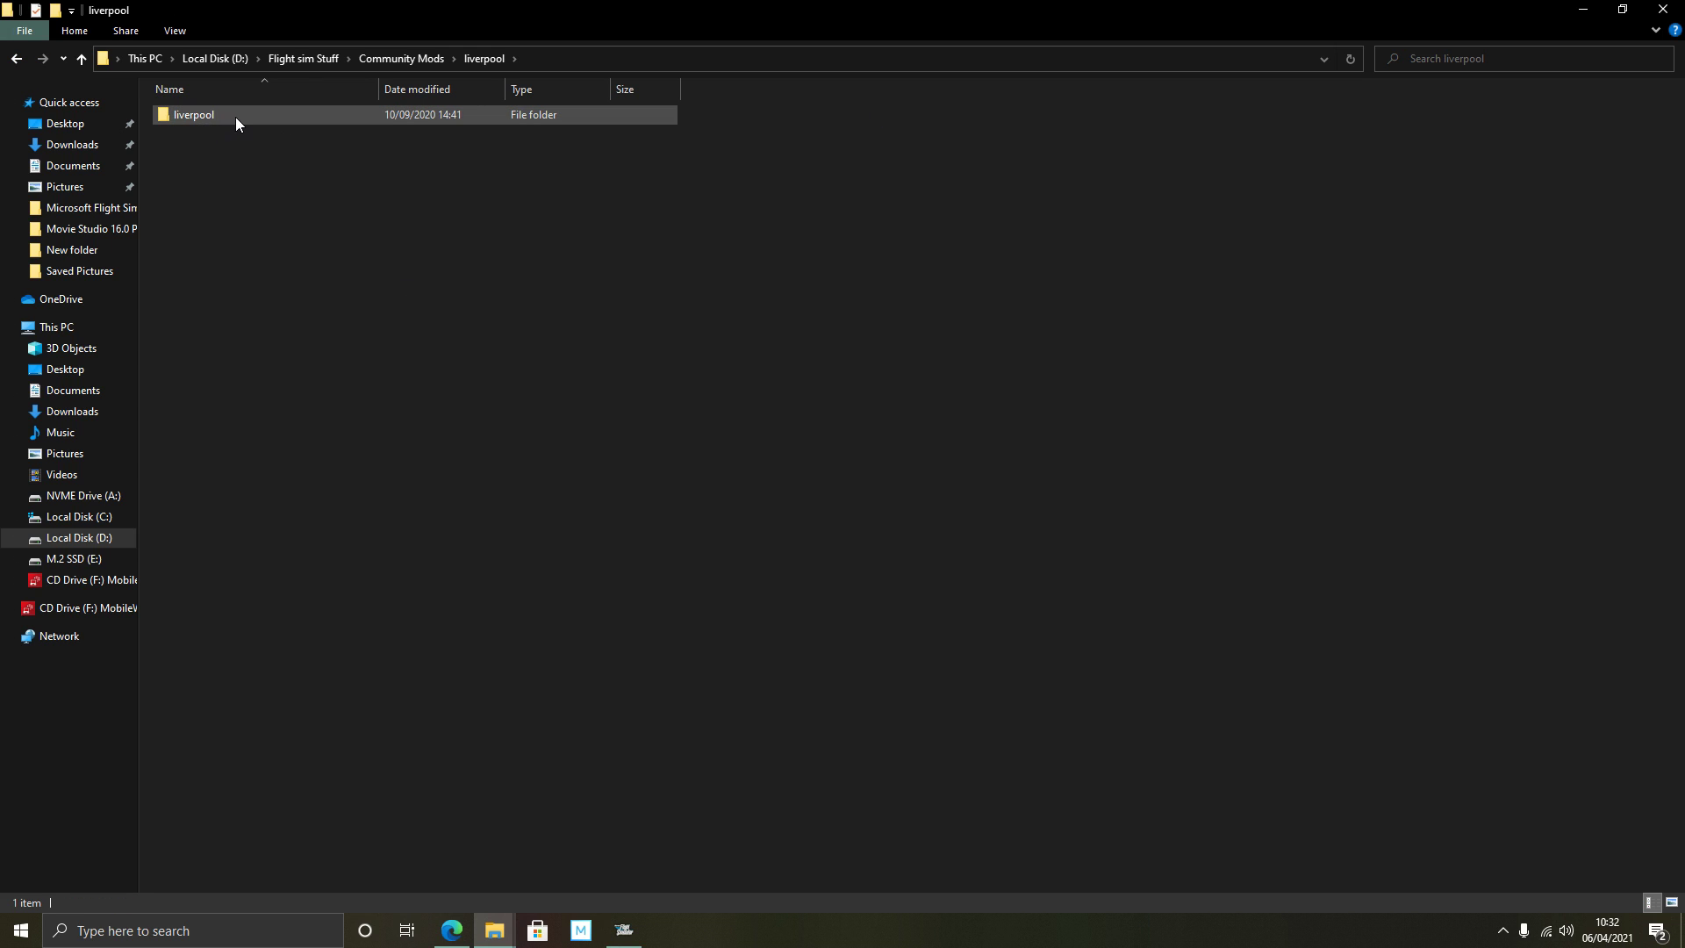
double_click(236, 118)
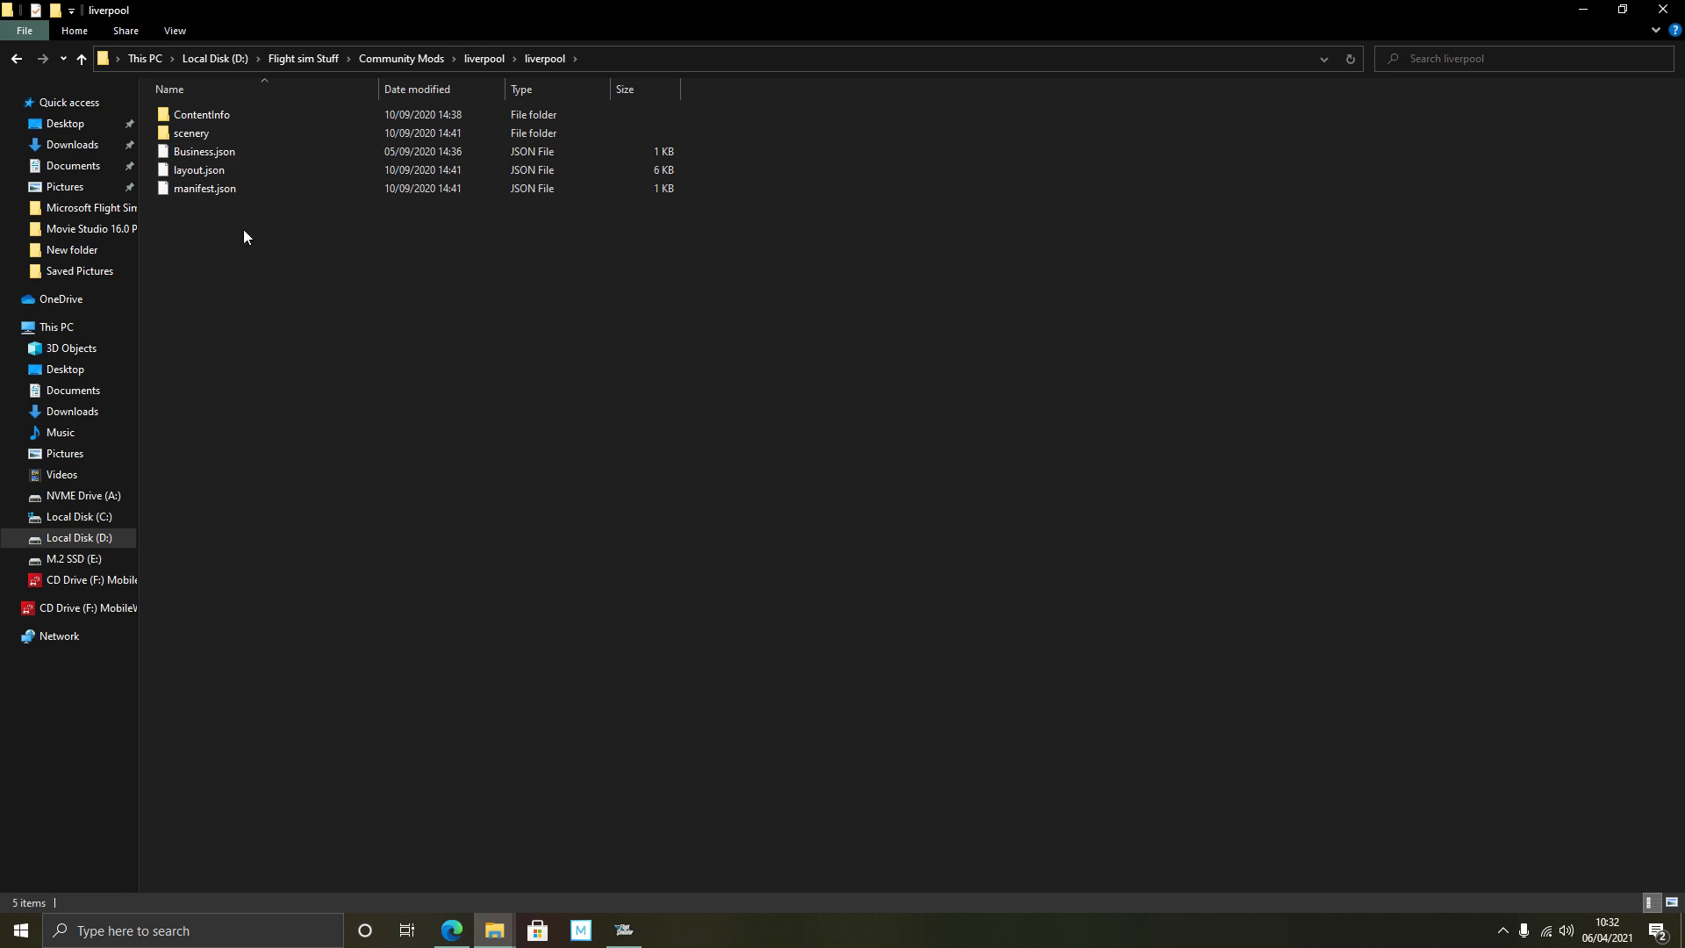
left_click(16, 58)
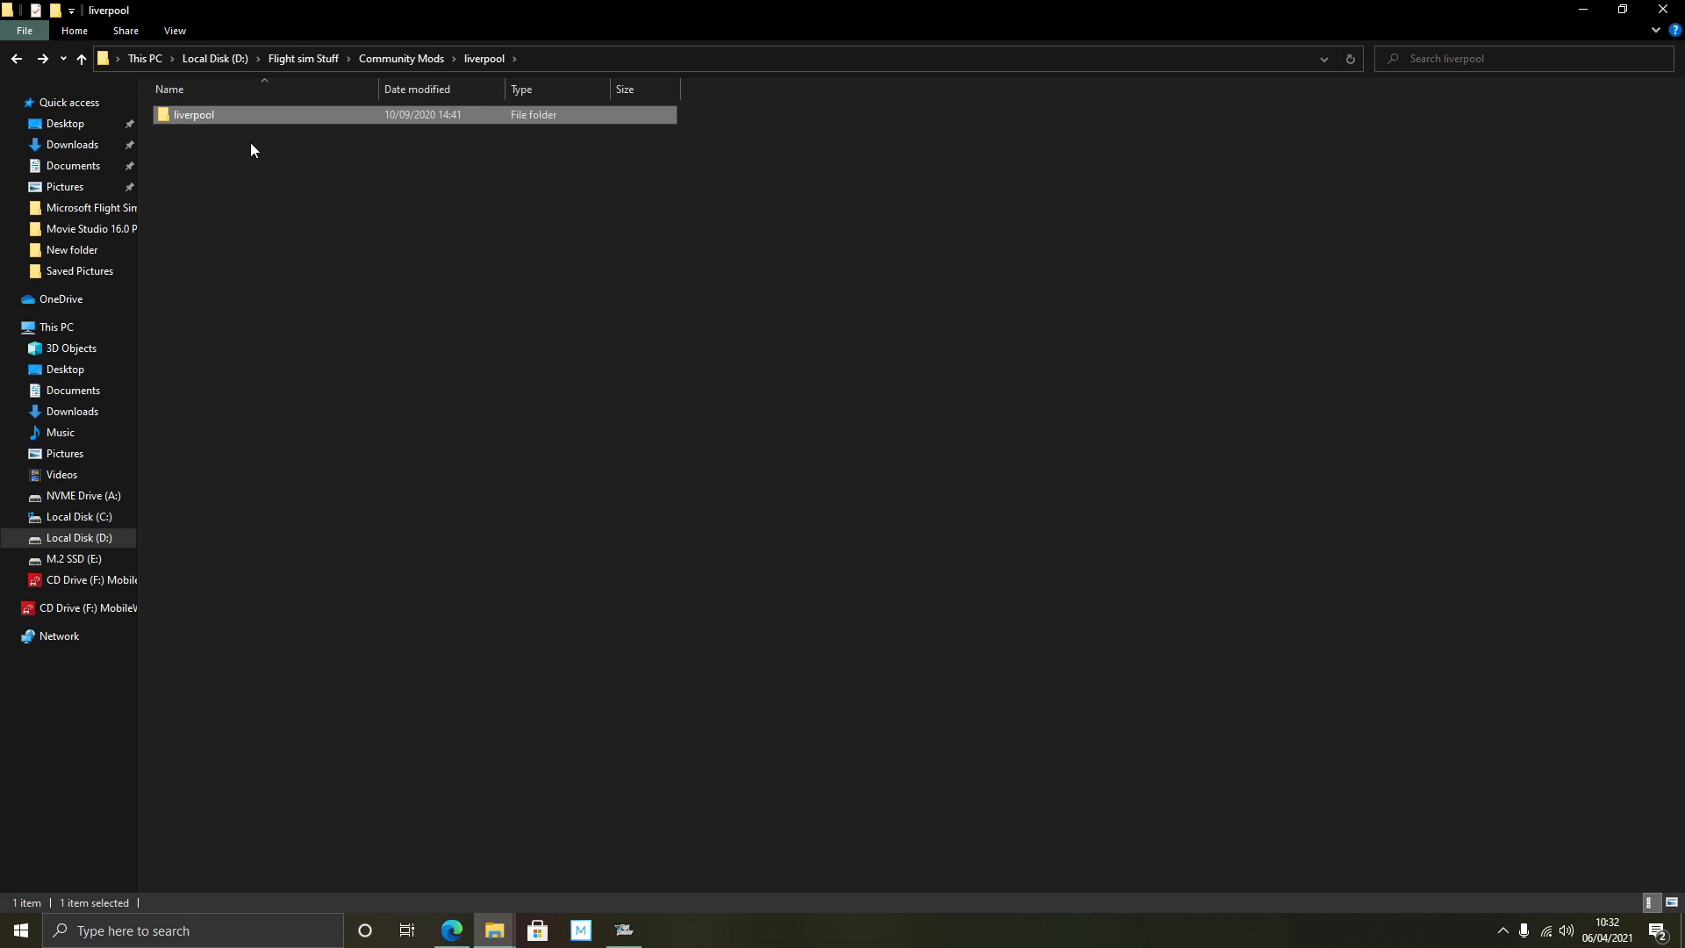
left_click(21, 60)
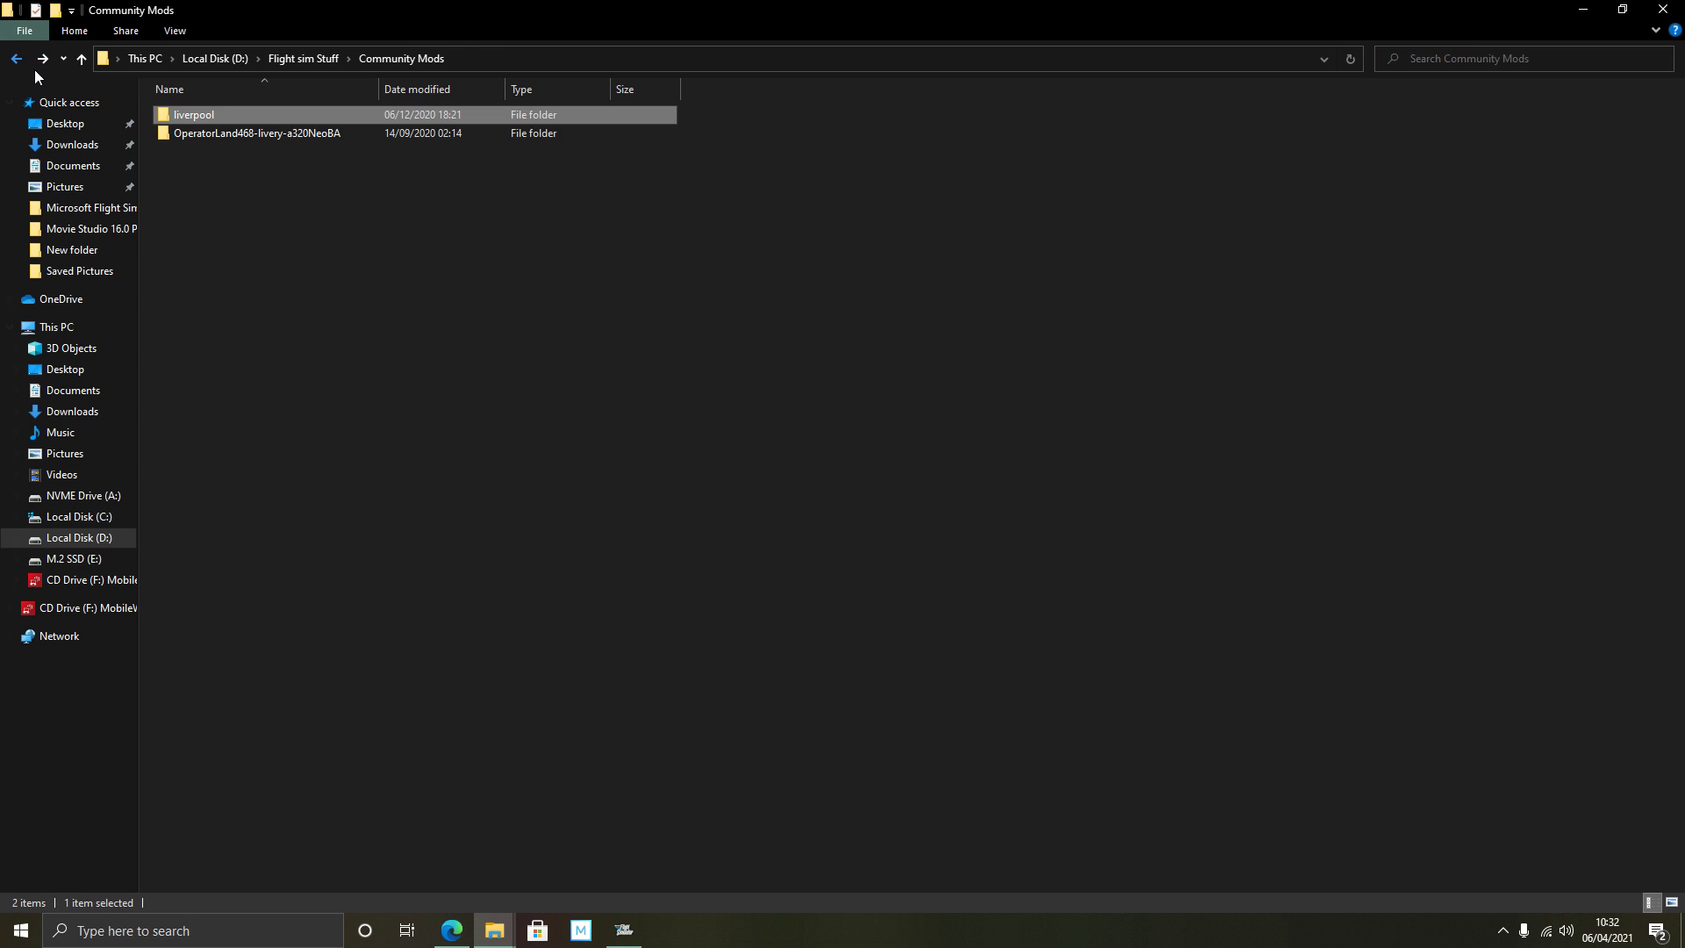
Step: Inspect the OperatorLand468-livery-a320NeoBA folder and return to Community Mods
double_click(304, 140)
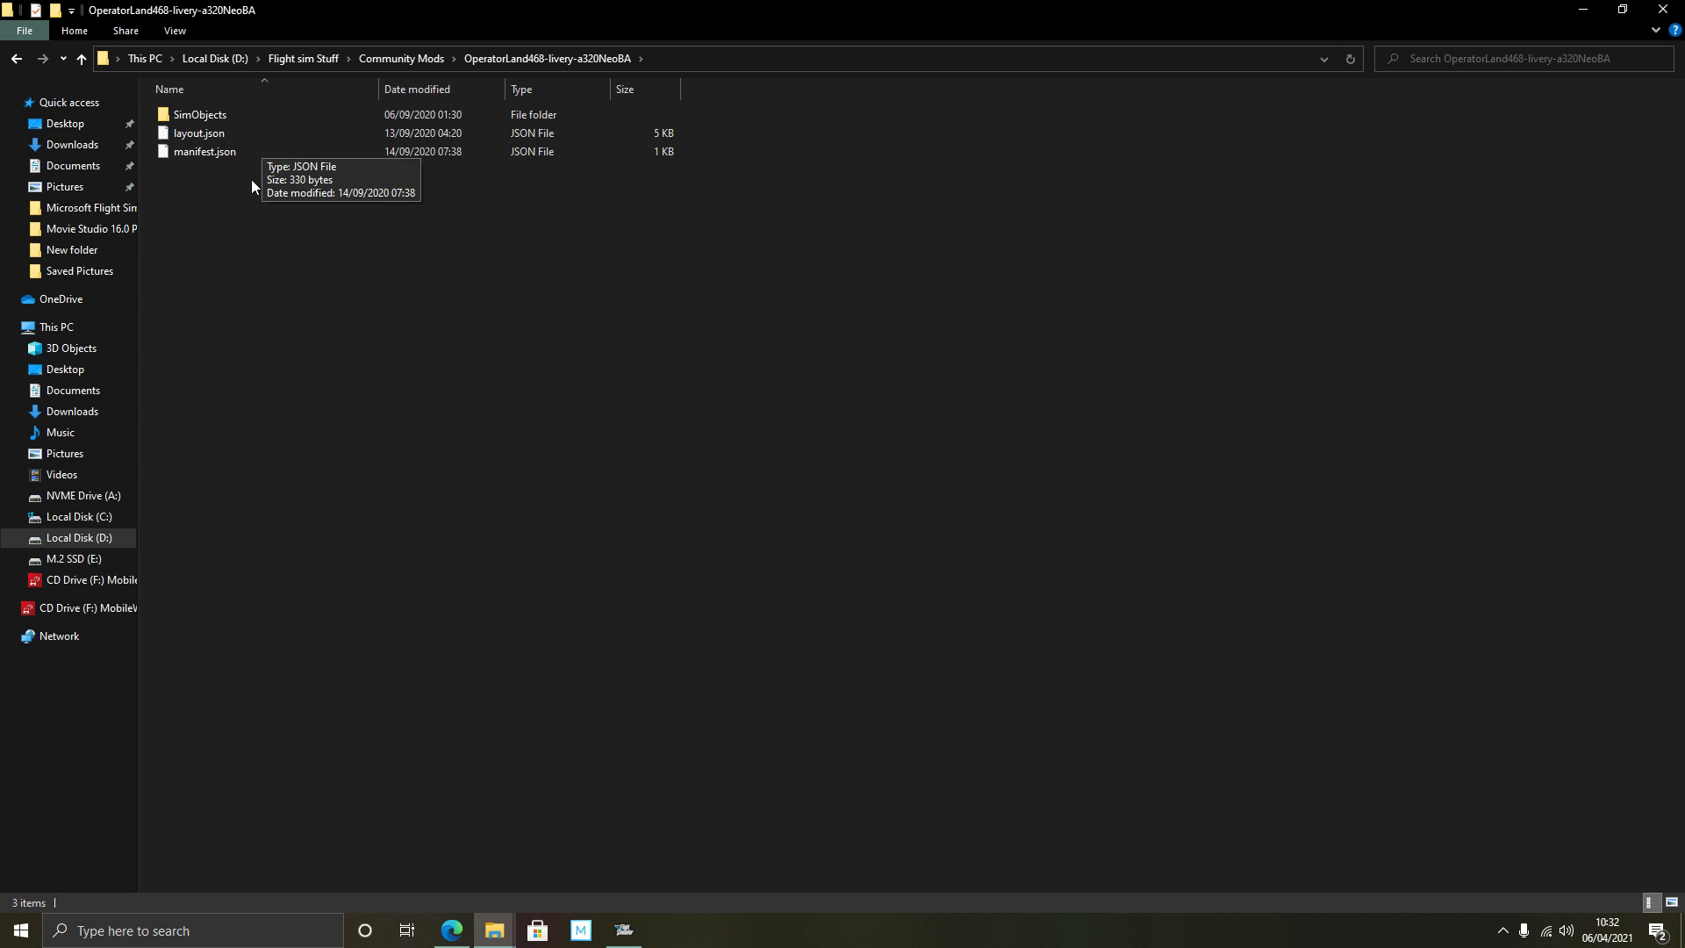
left_click(16, 58)
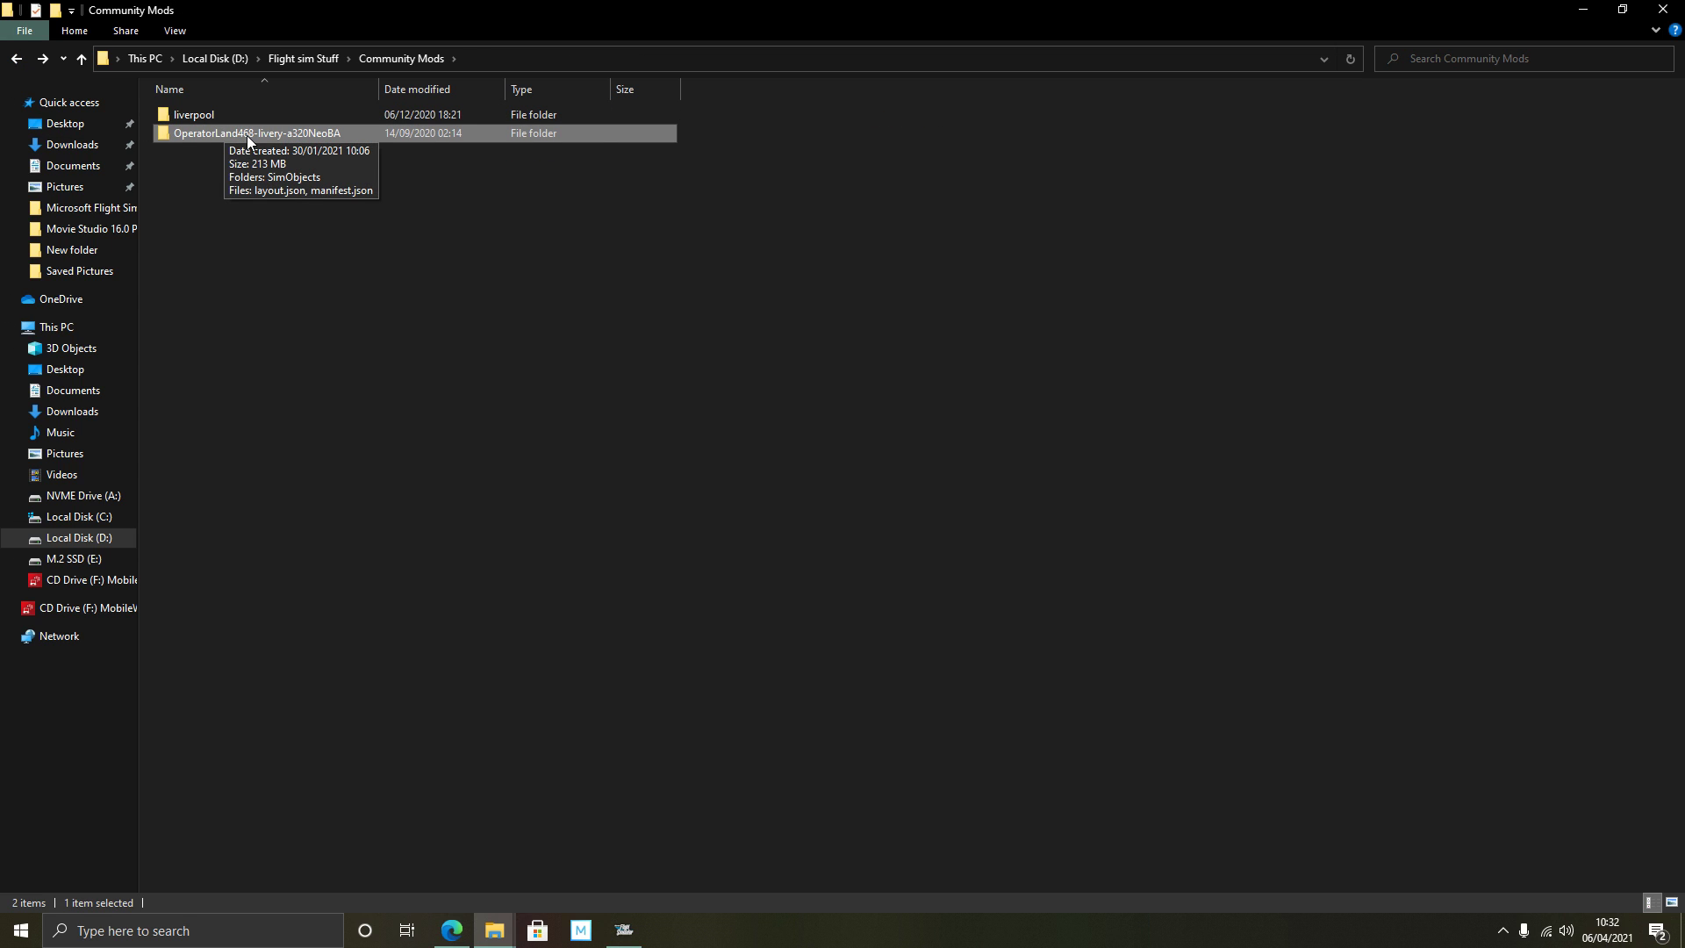
left_click(494, 928)
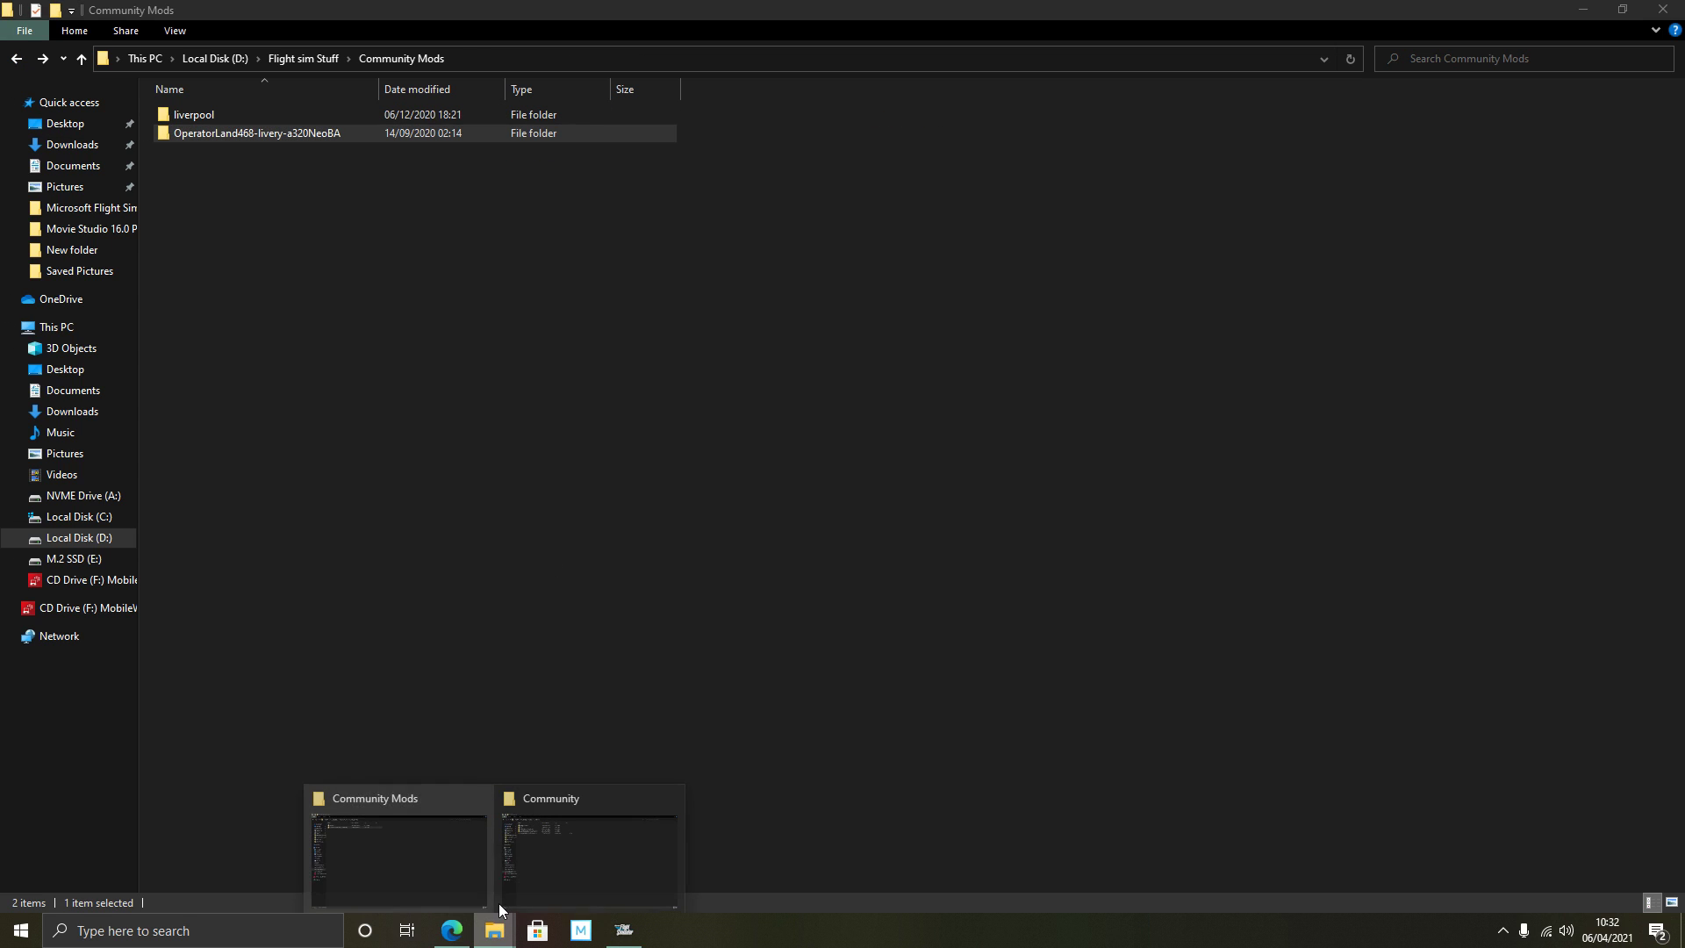
Step: Check the E:\FS2020\Community folder contents, then switch to Flight Simulator
left_click(518, 858)
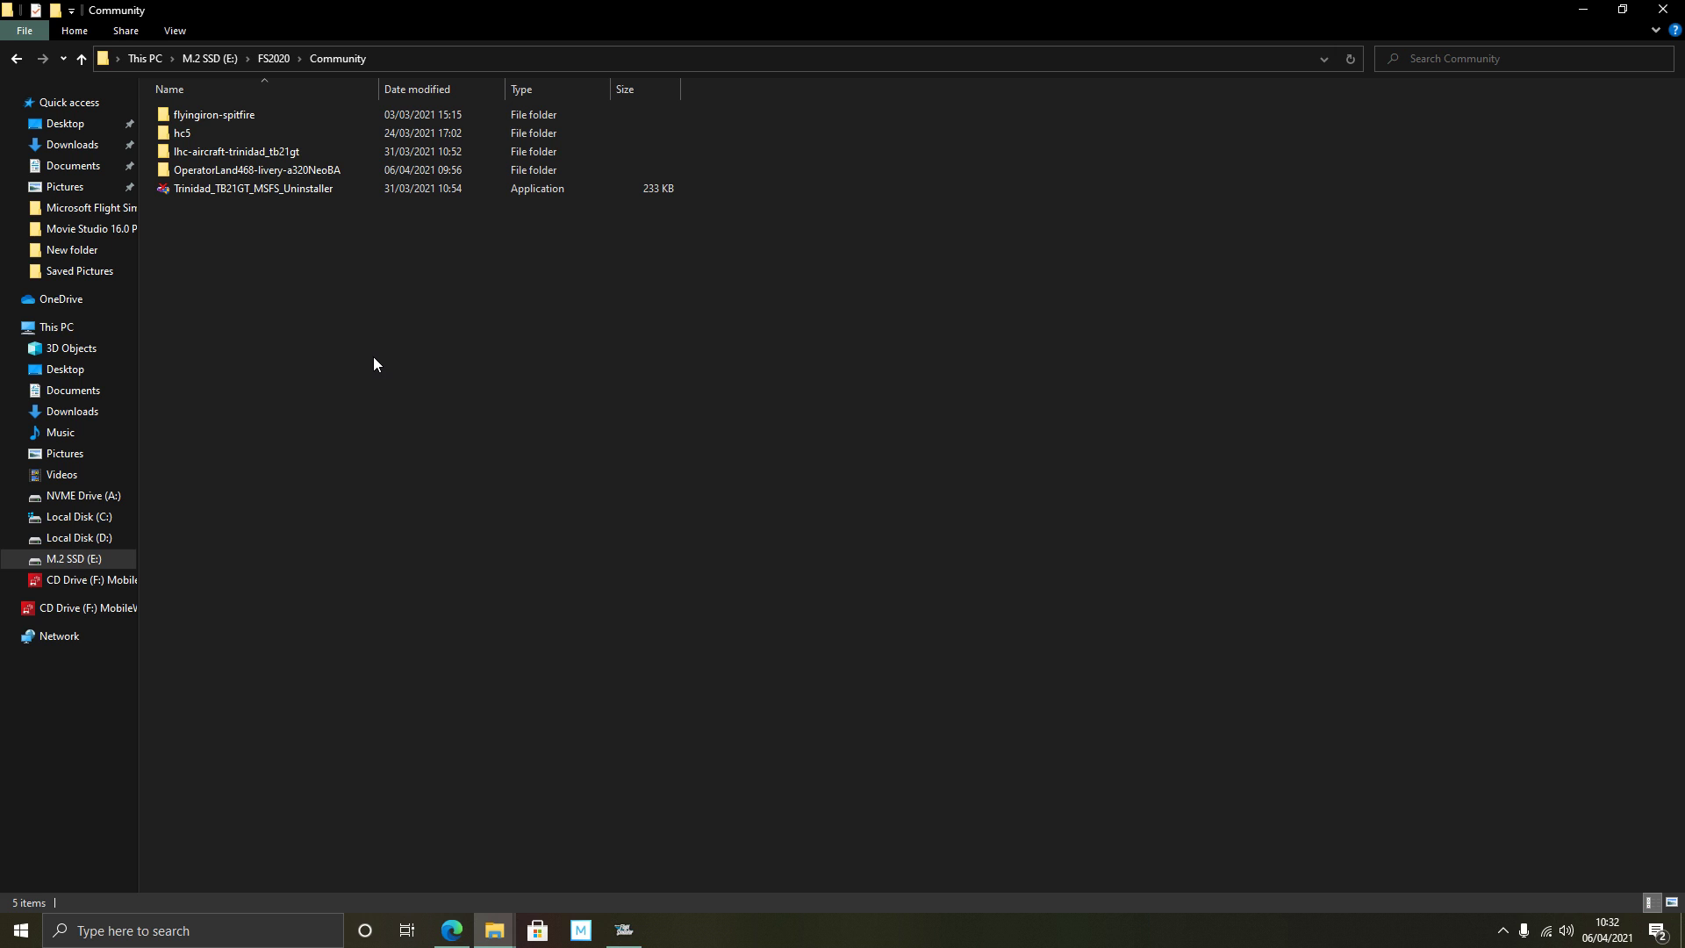
left_click(614, 937)
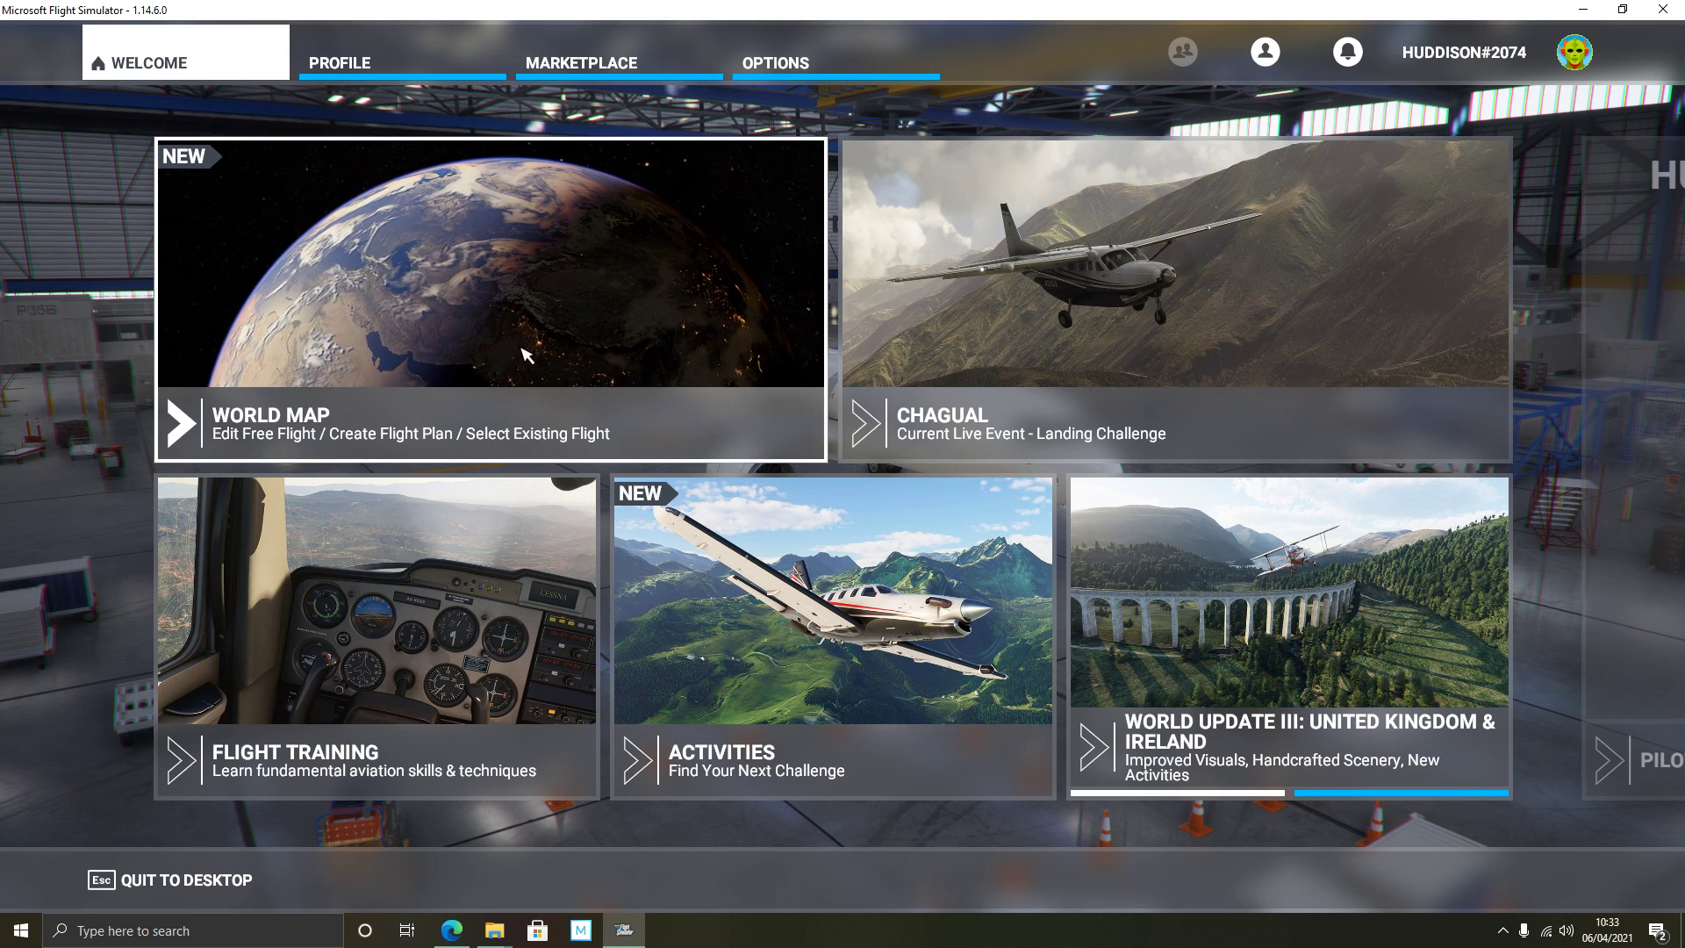
Step: Open Options > General in Flight Simulator
left_click(596, 443)
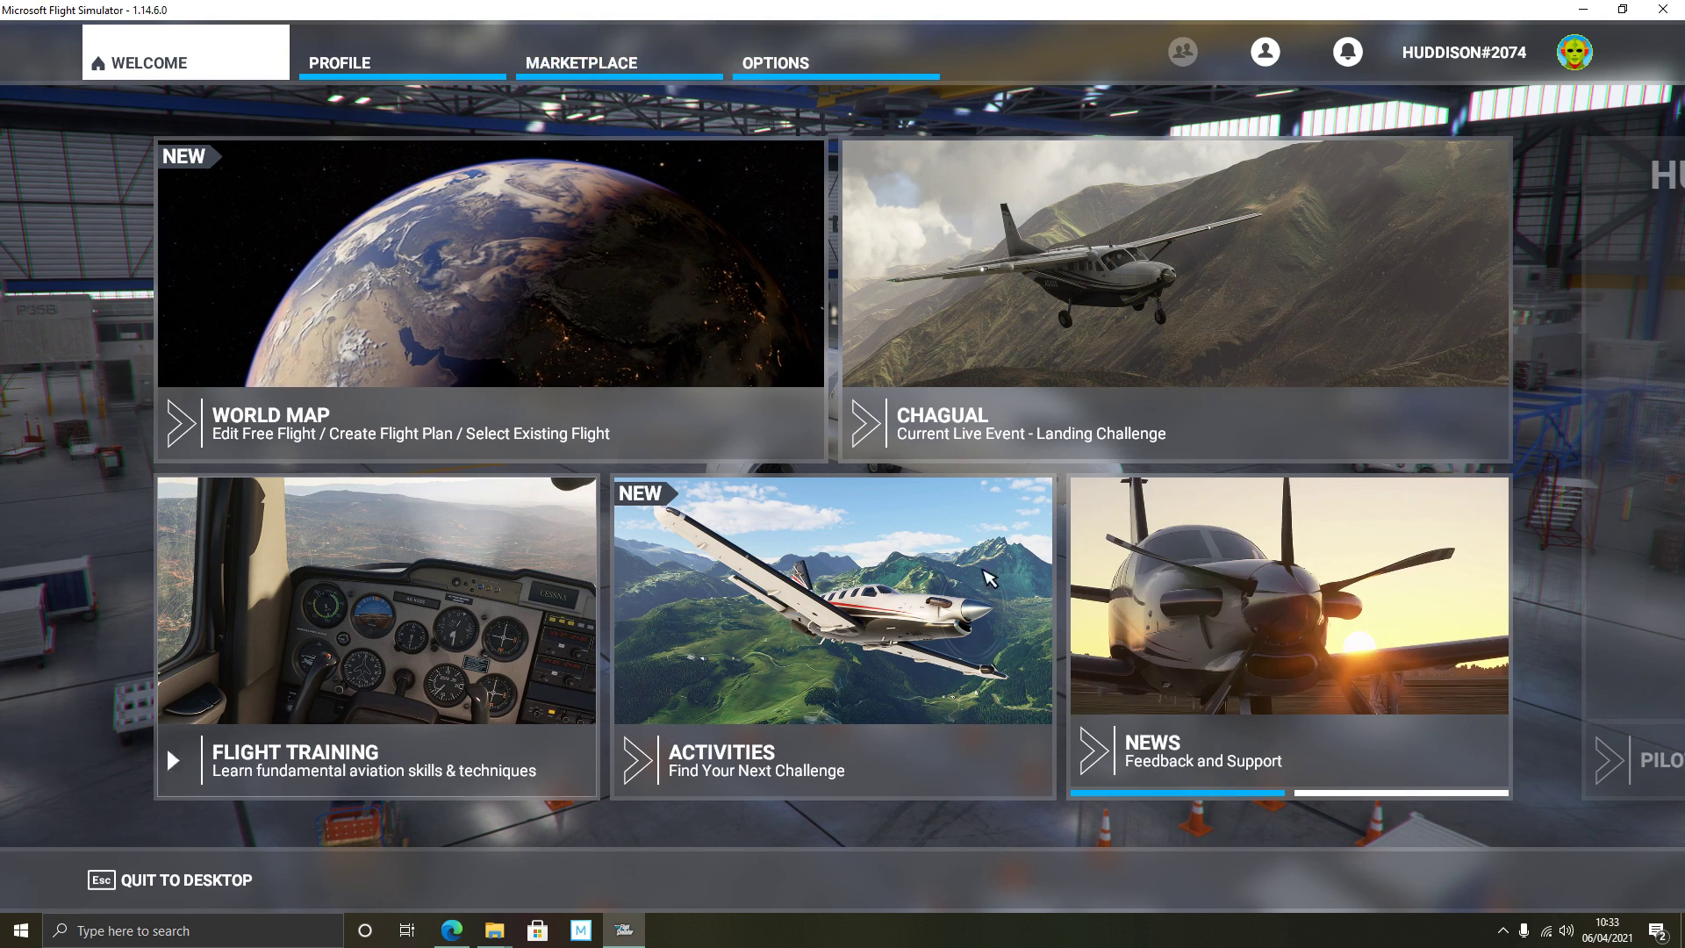
left_click(811, 65)
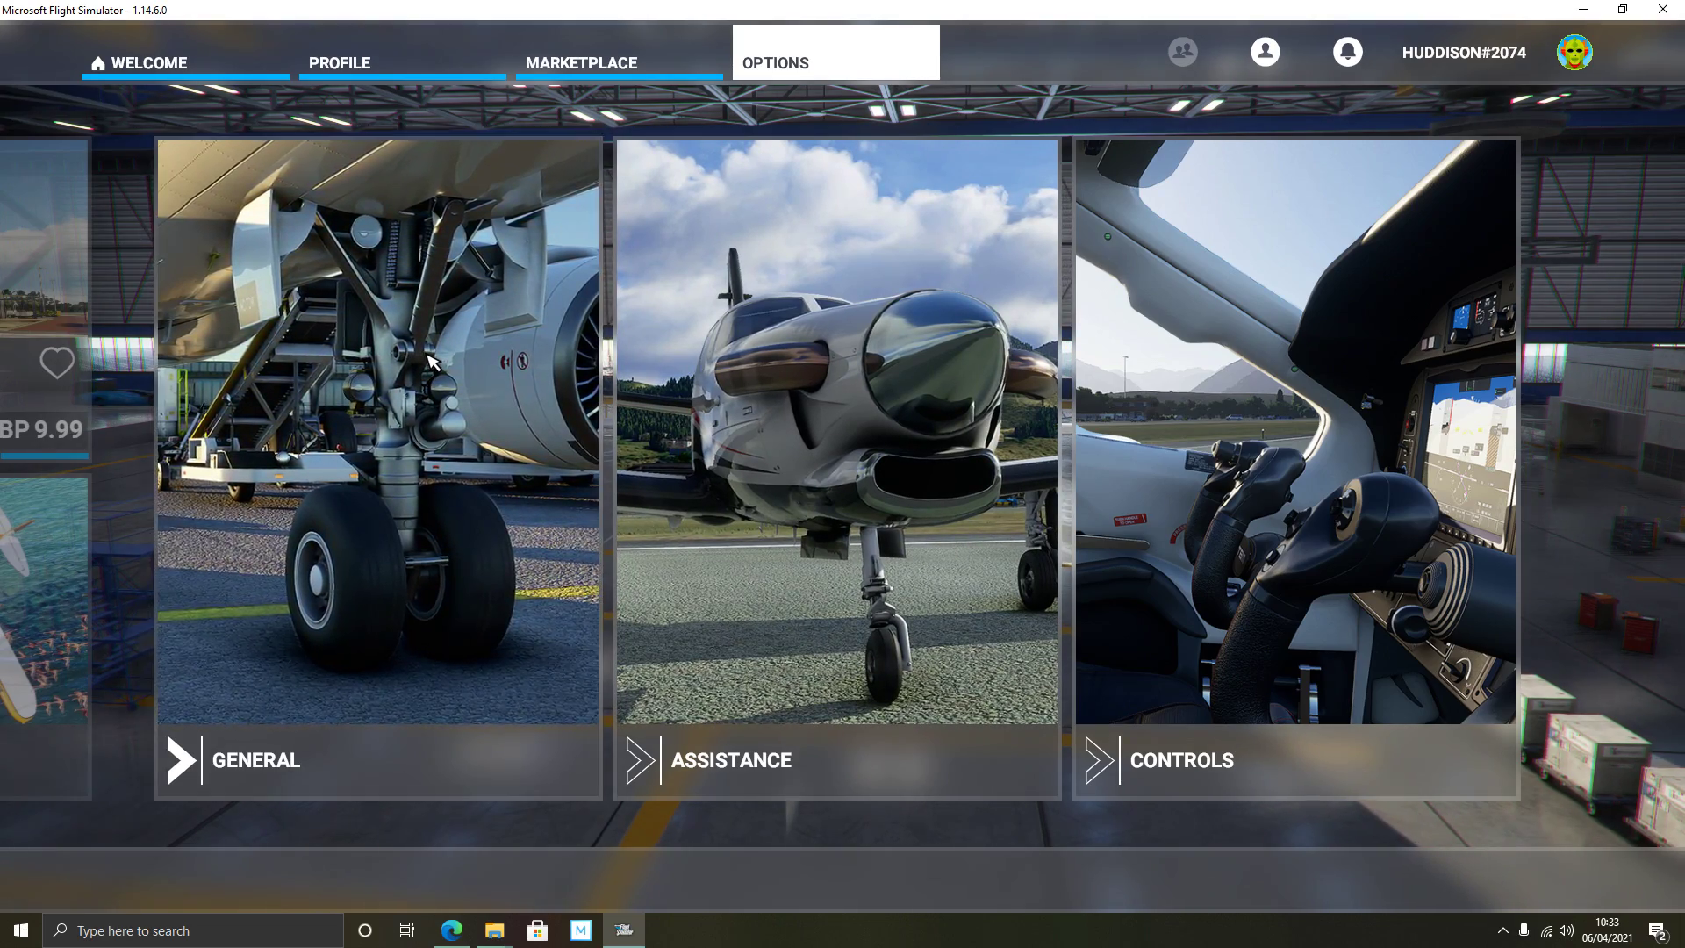
left_click(430, 359)
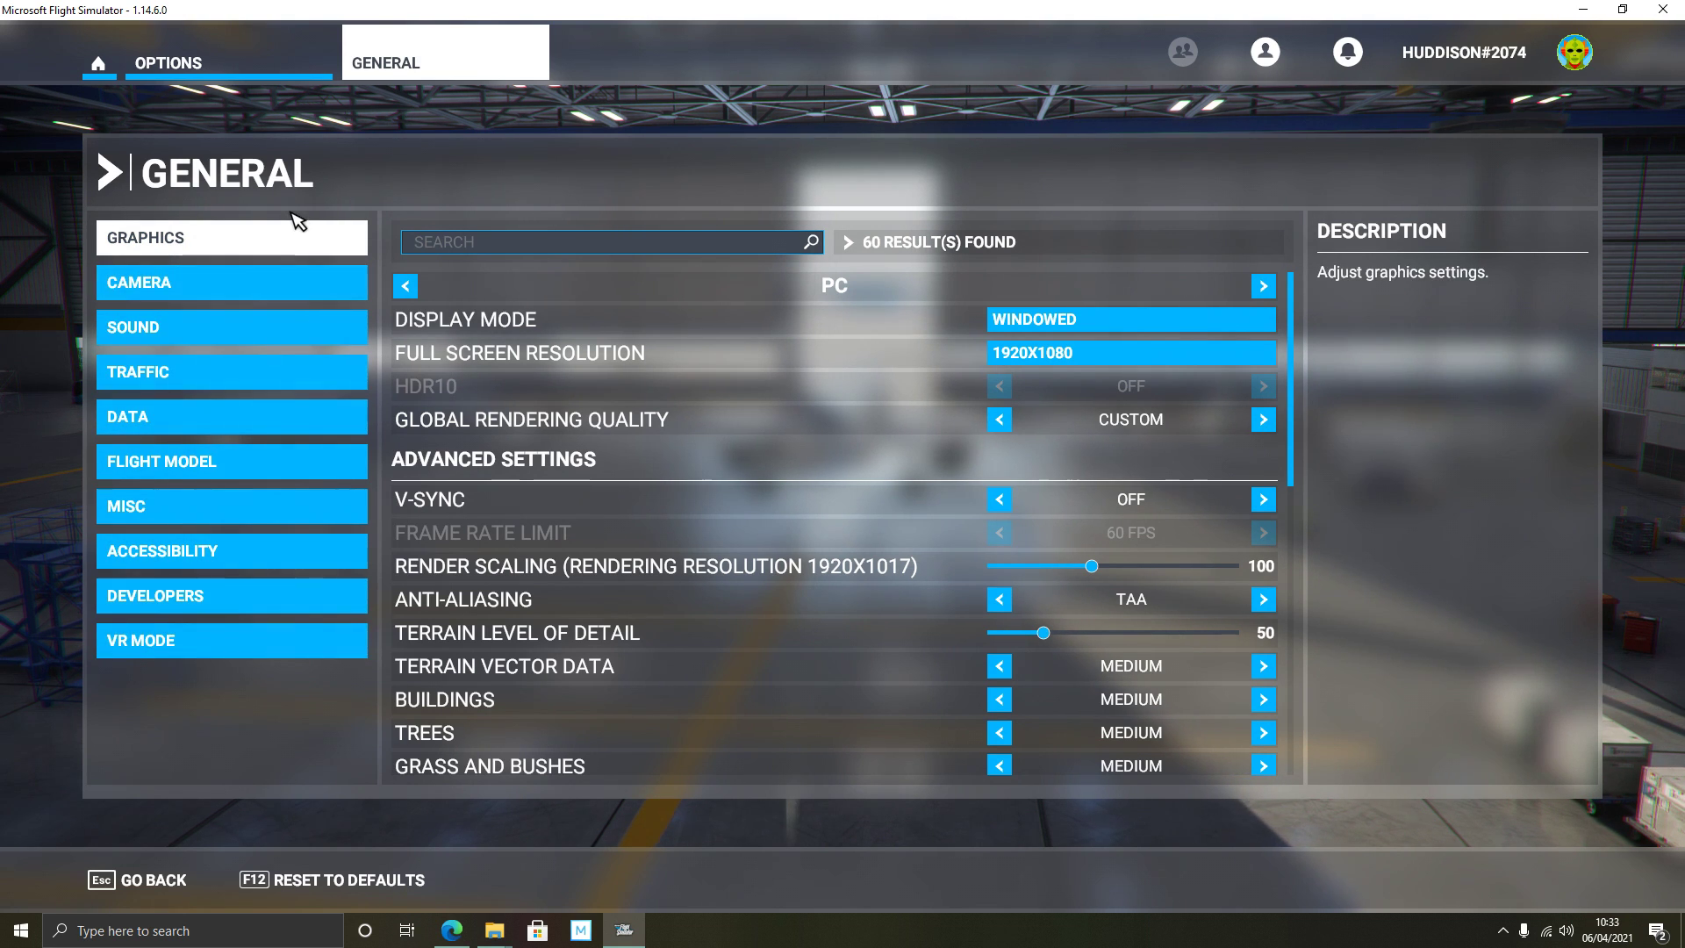
Step: Set Developer Mode to ON under Developers and apply & save
left_click(213, 609)
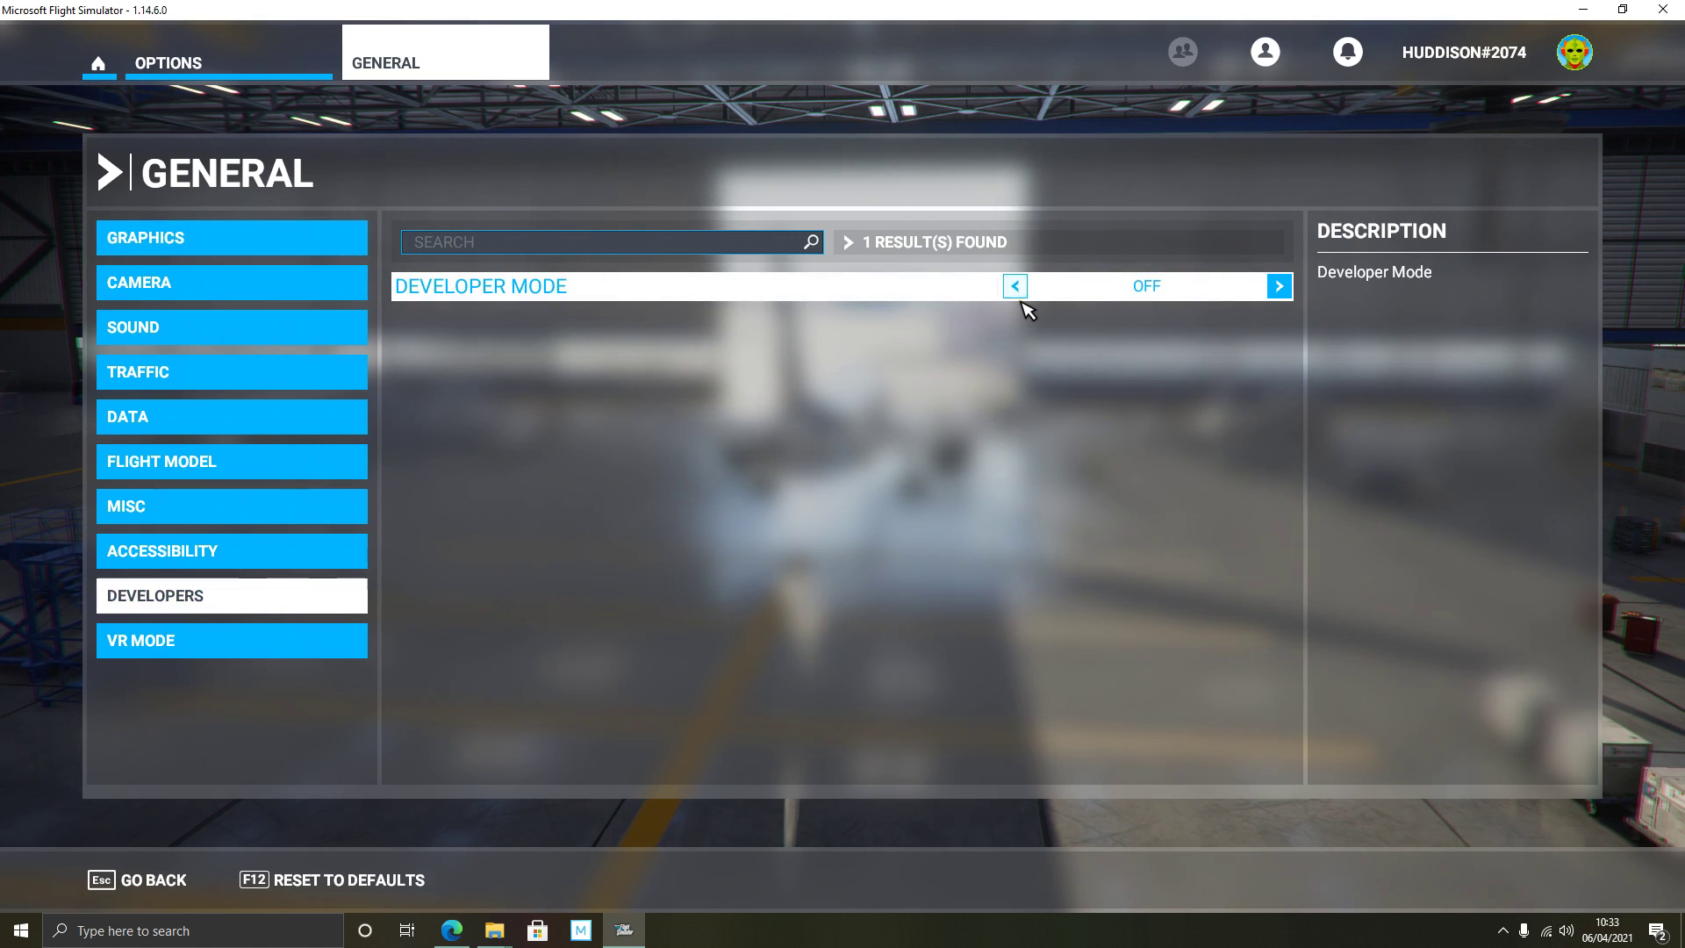
left_click(1281, 287)
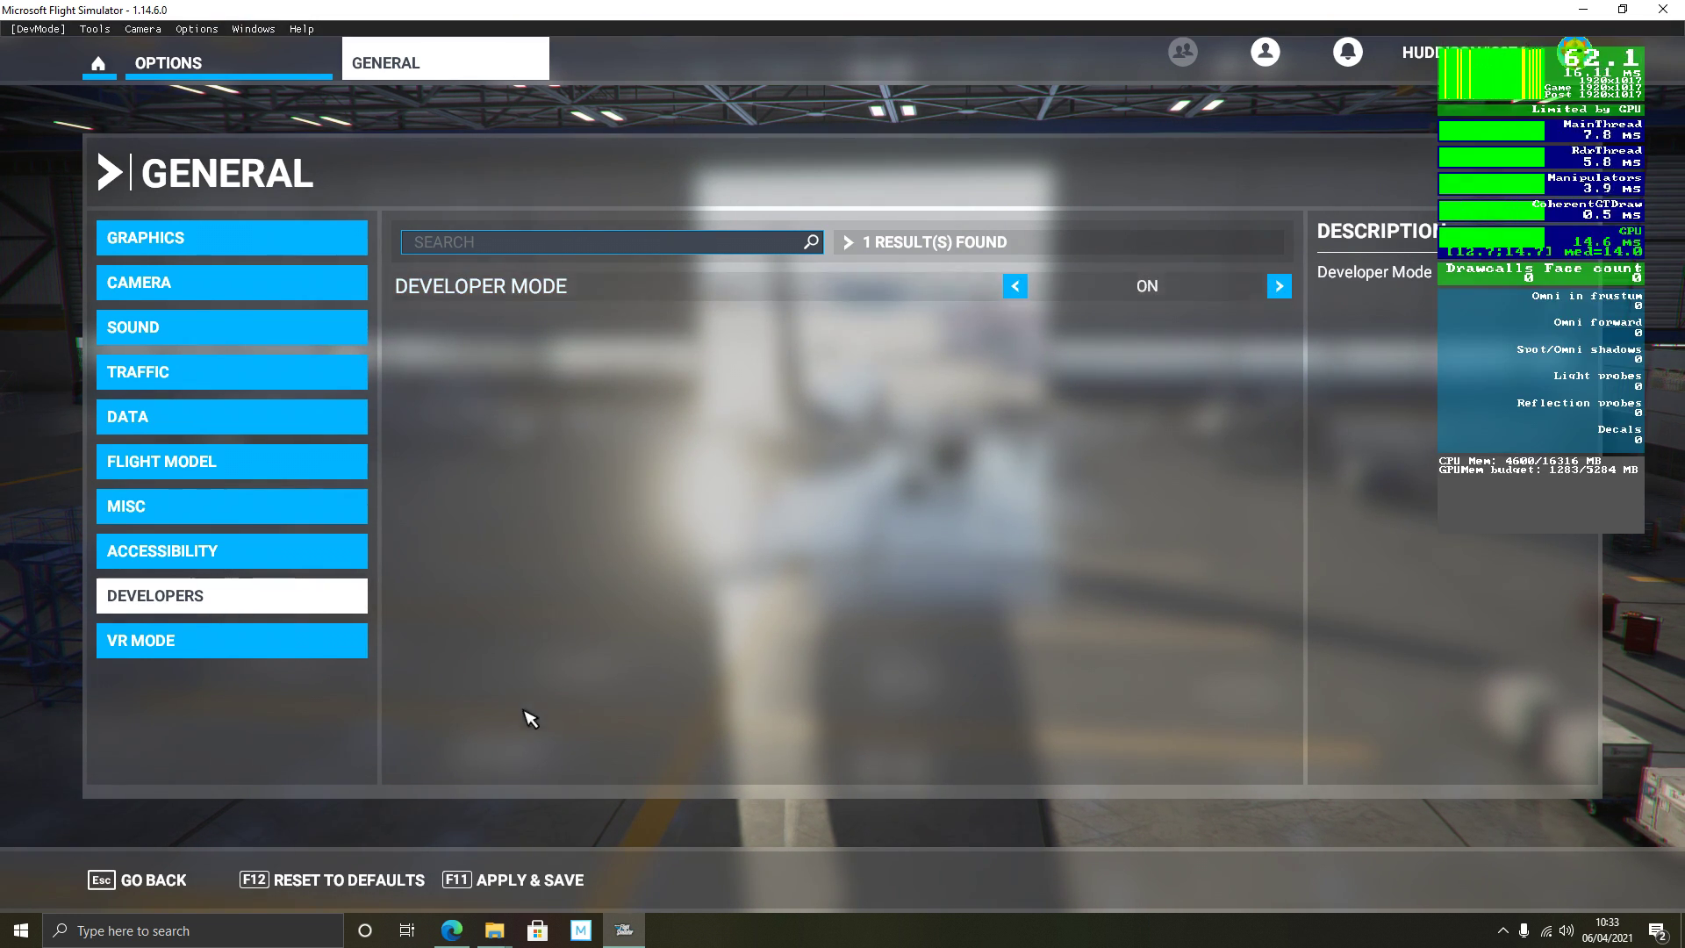
left_click(538, 886)
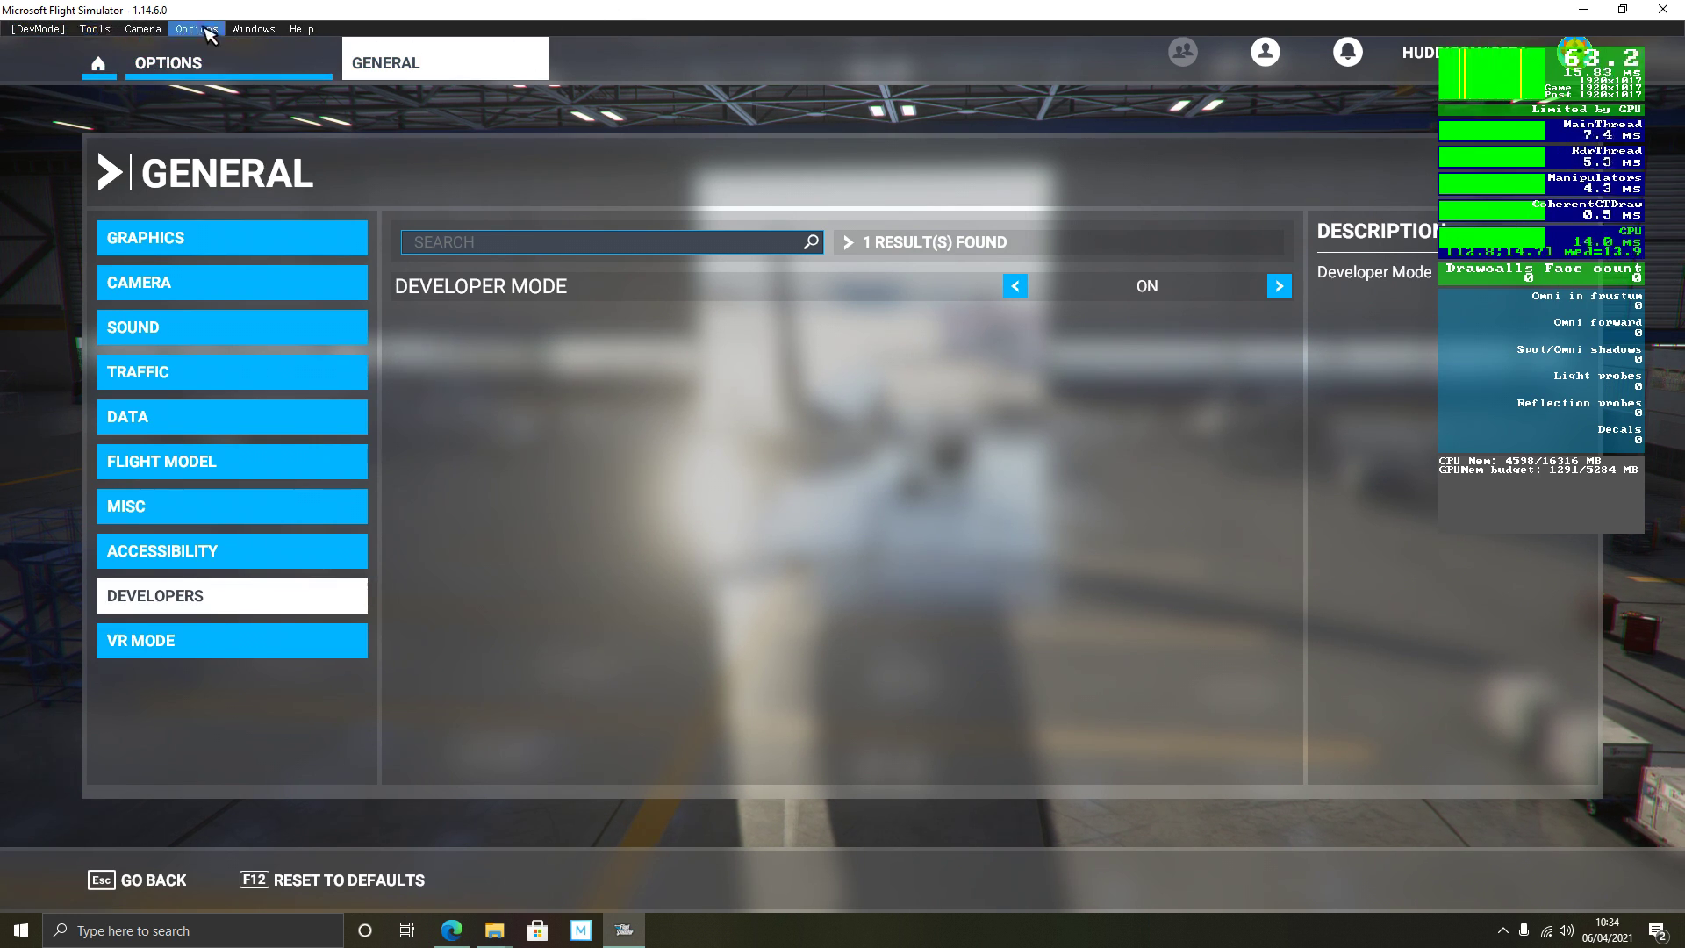
Step: Open DevMode Tools > Virtual File System and expand Watched Bases to show E:\FS2020\Community
left_click(112, 35)
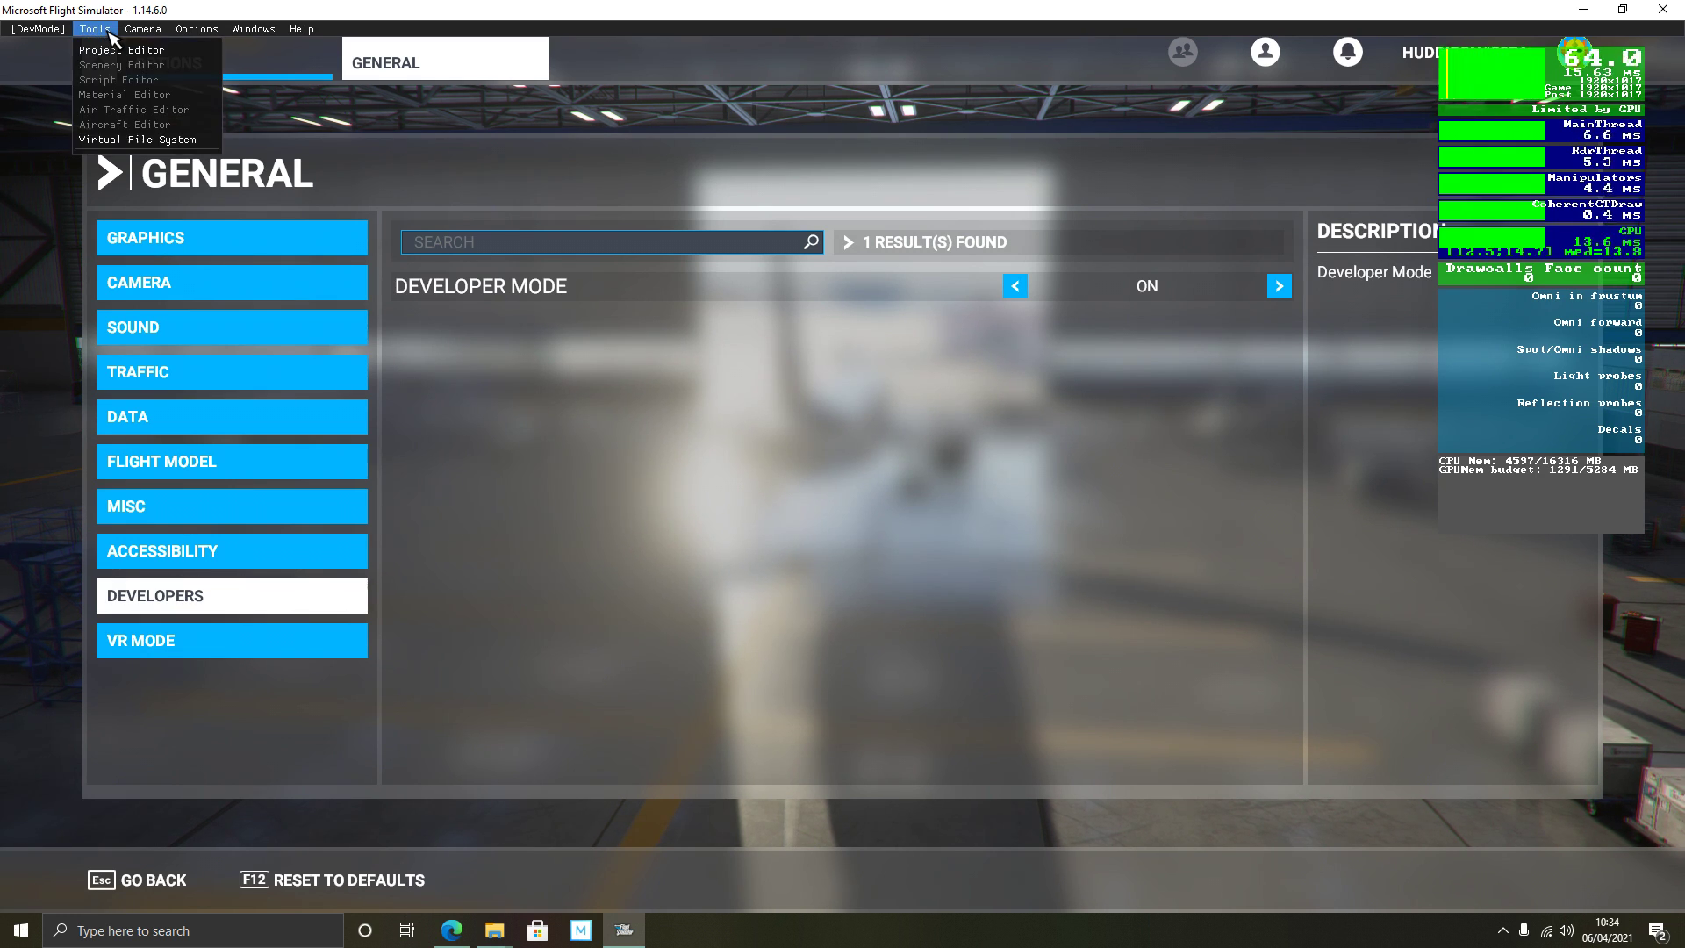
left_click(179, 142)
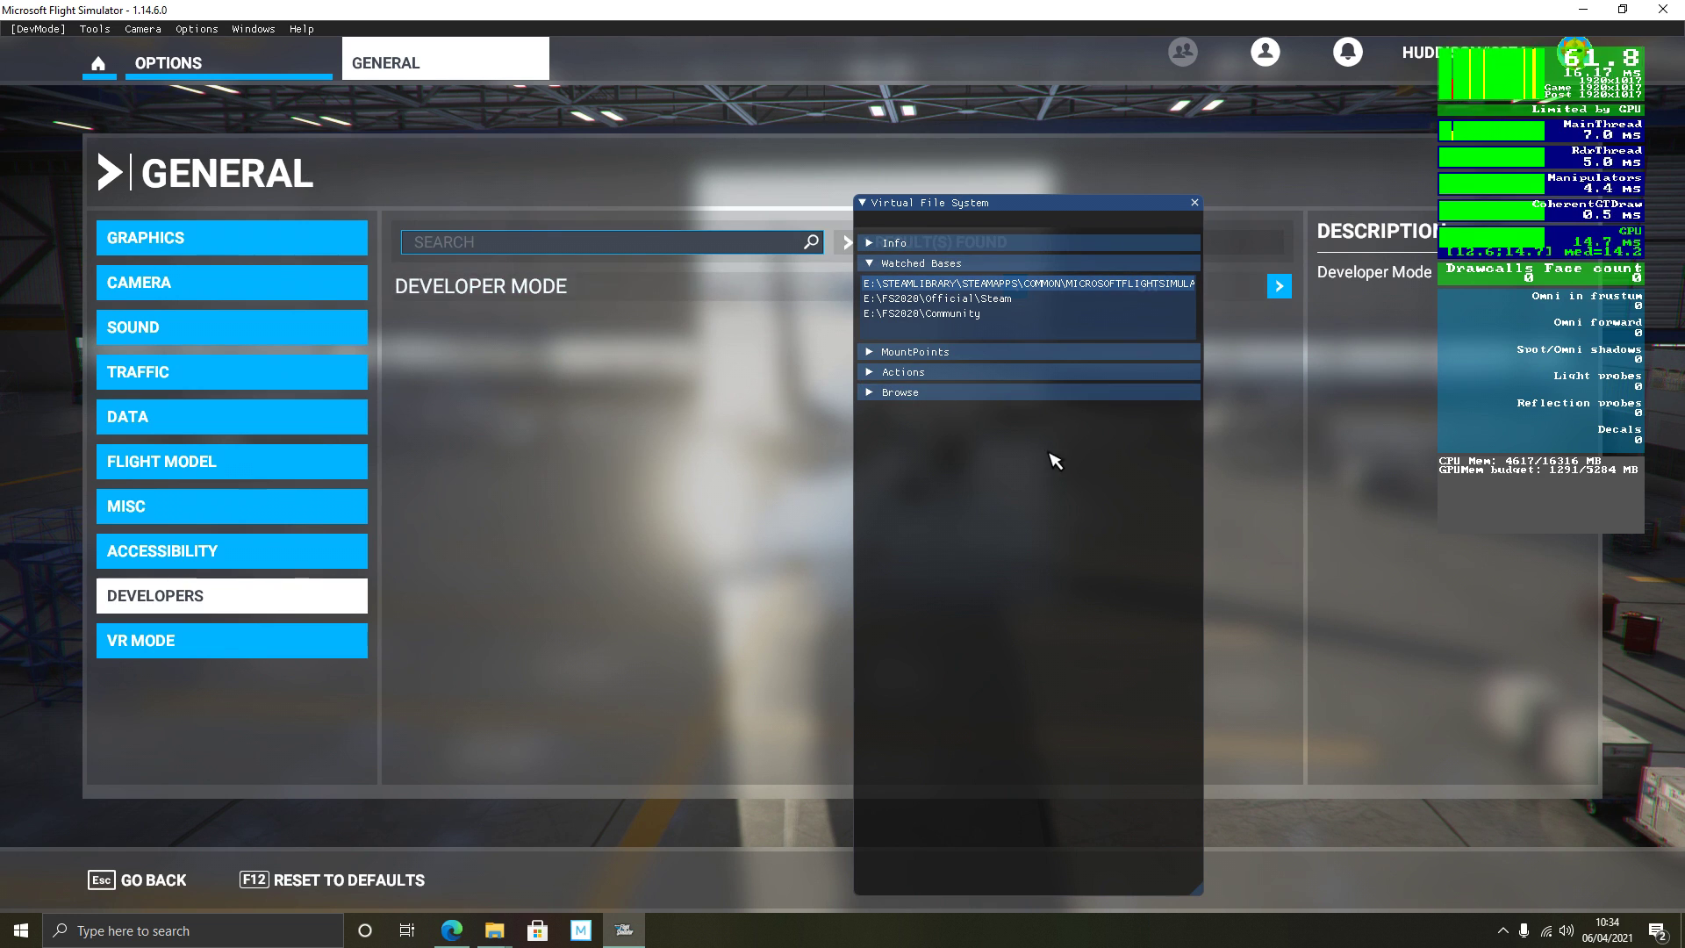
left_click(1005, 263)
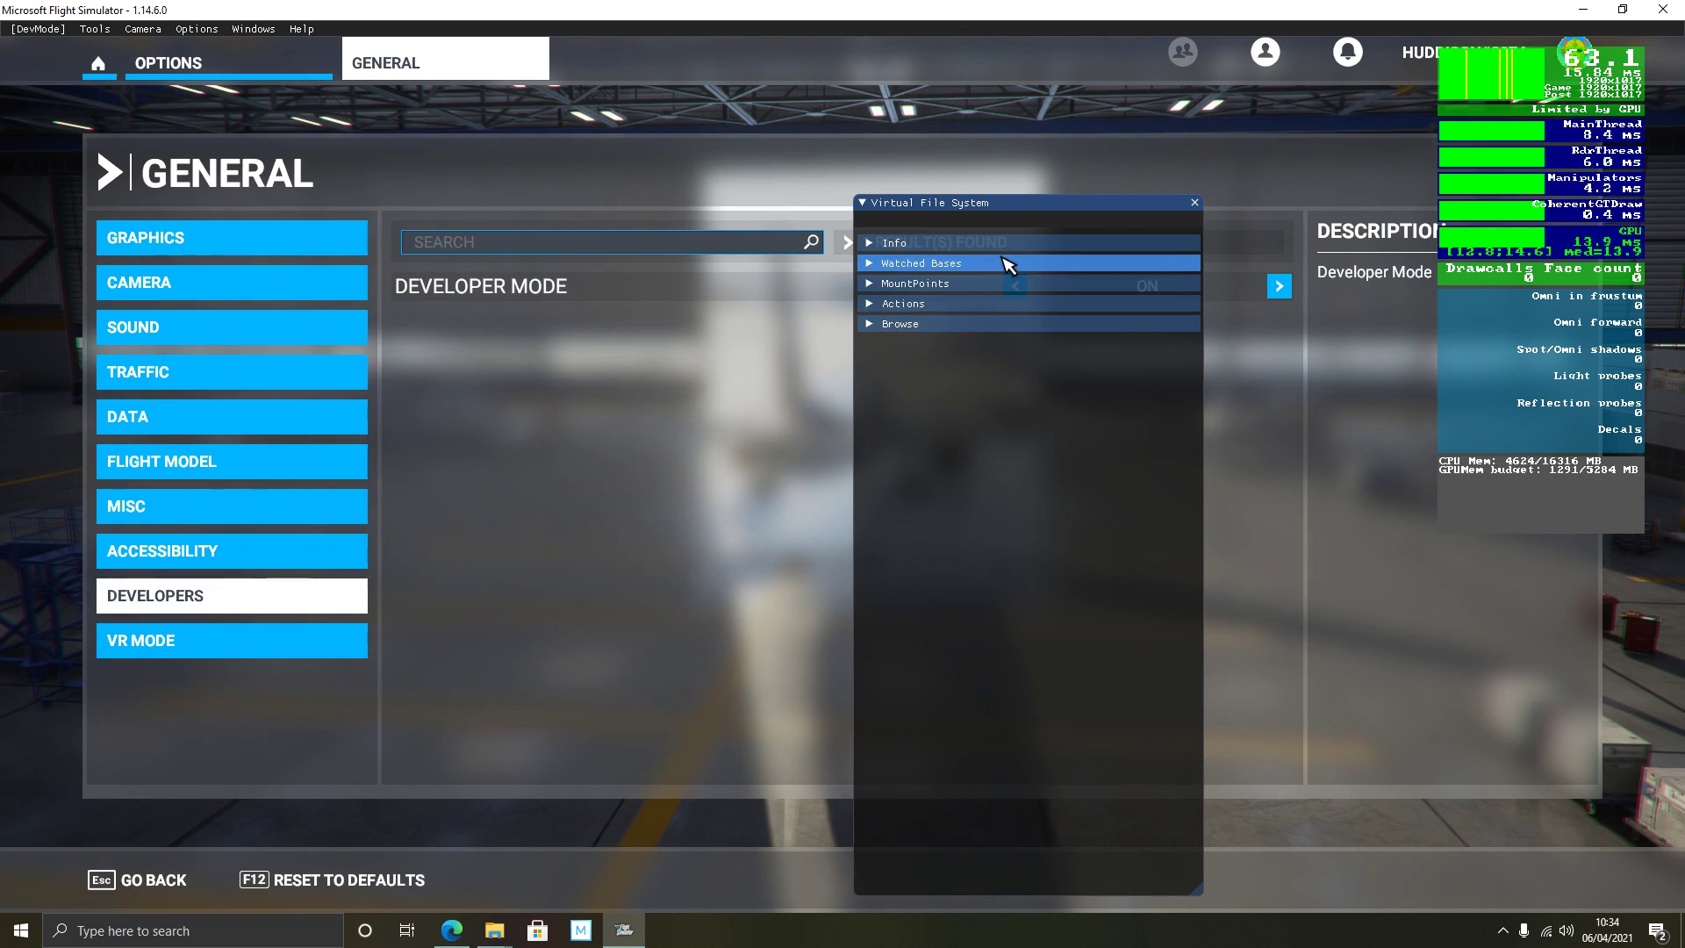
mouse_move(1005, 215)
left_mouse_down()
mouse_move(908, 209)
mouse_move(904, 238)
mouse_move(1004, 193)
mouse_move(978, 200)
left_mouse_up()
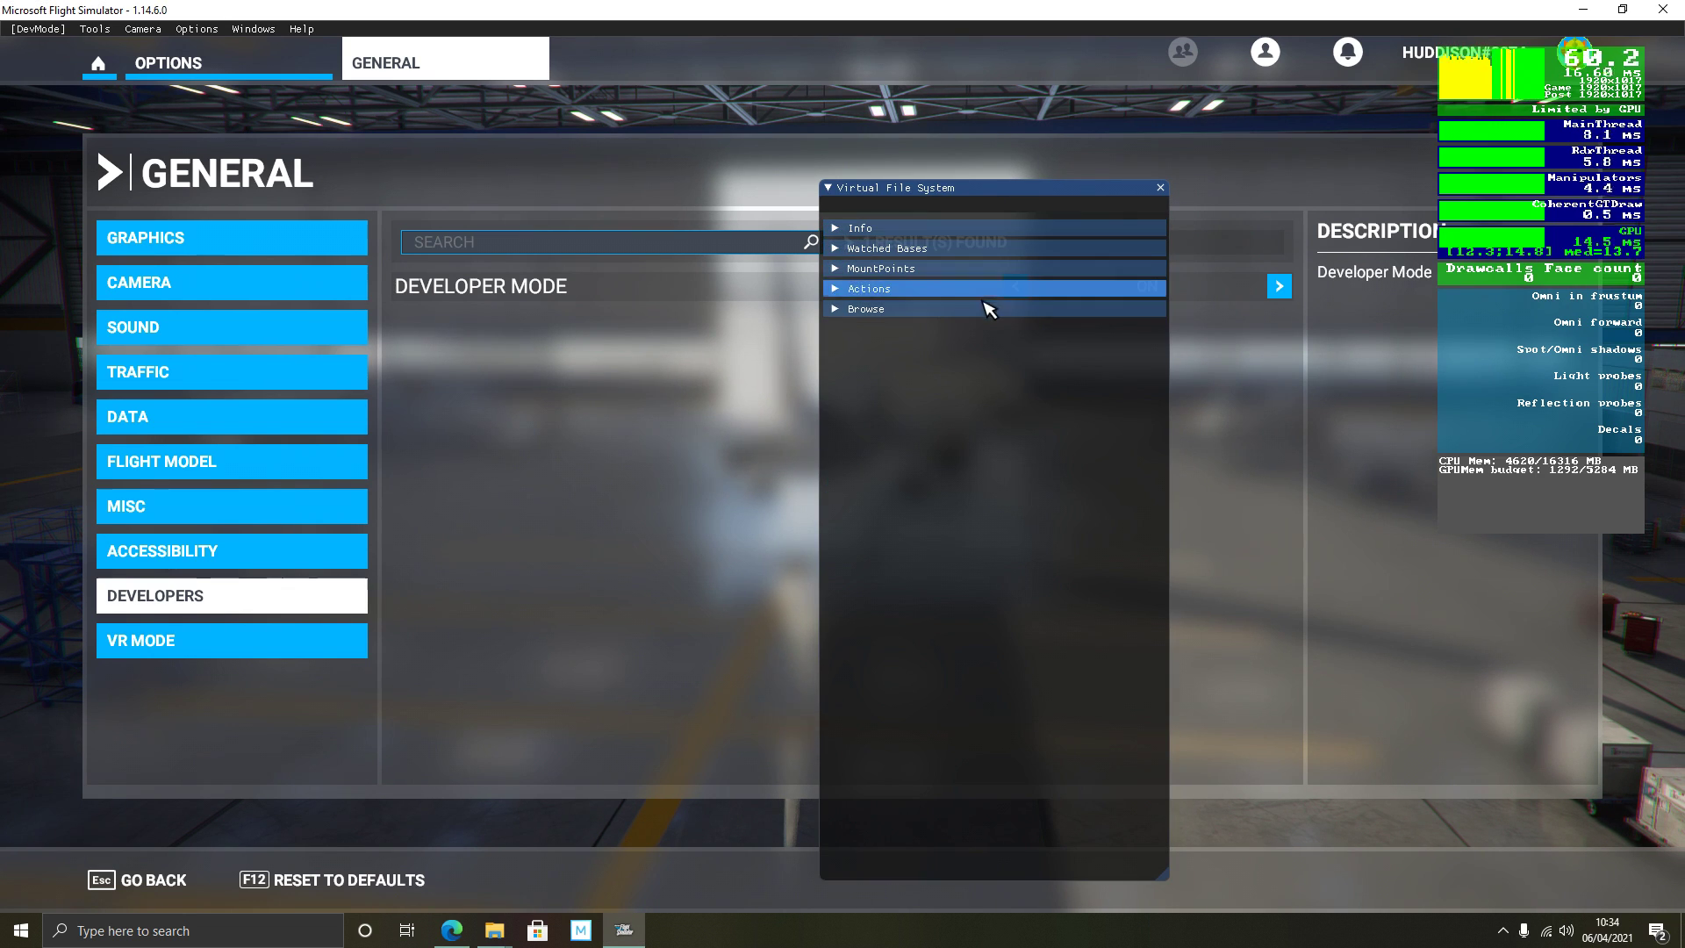
left_click(889, 249)
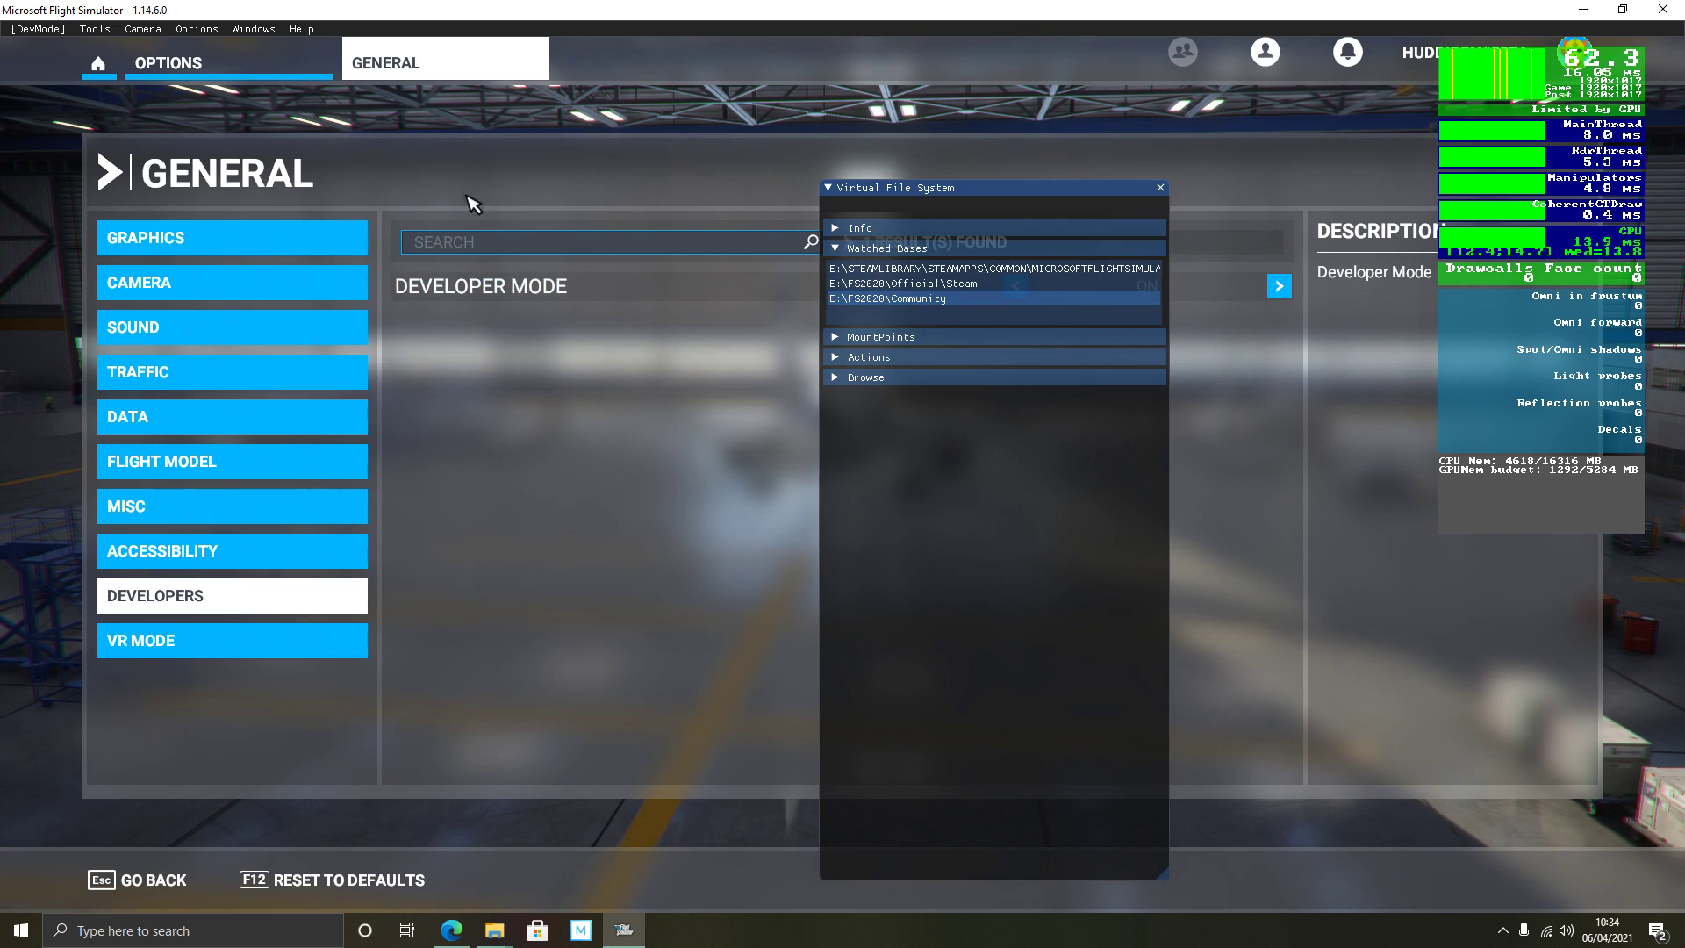
left_click(105, 28)
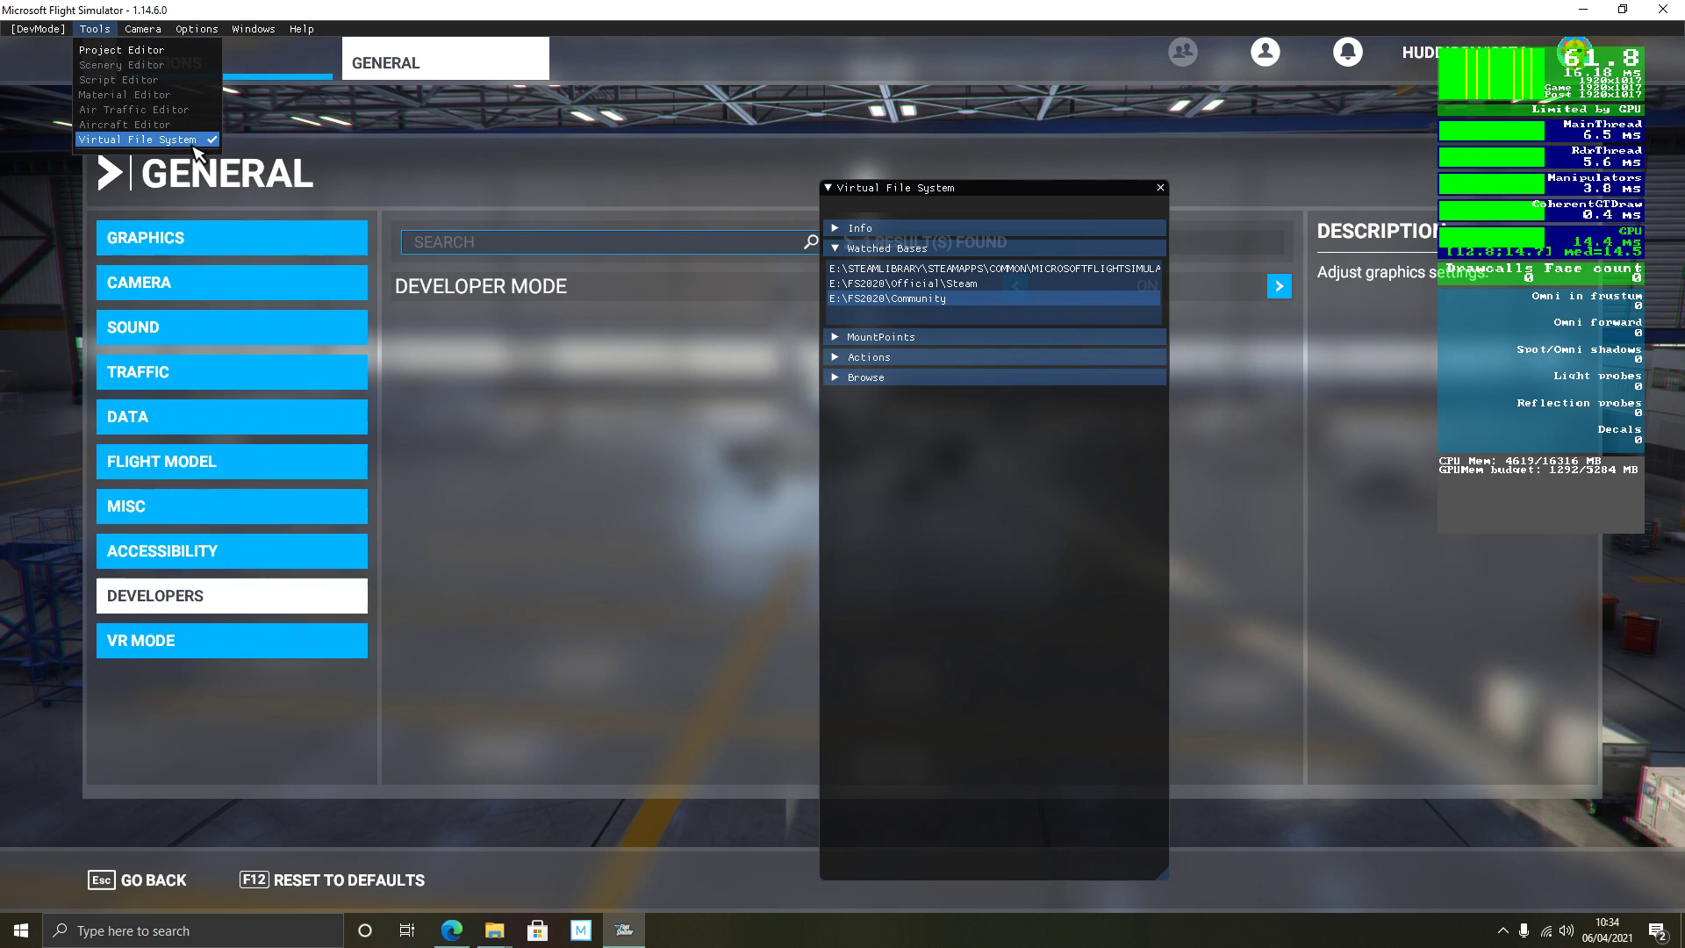
Step: Select the E:\FS2020\Community watched base, then close the Virtual File System panel
left_click(1024, 192)
left_click(854, 251)
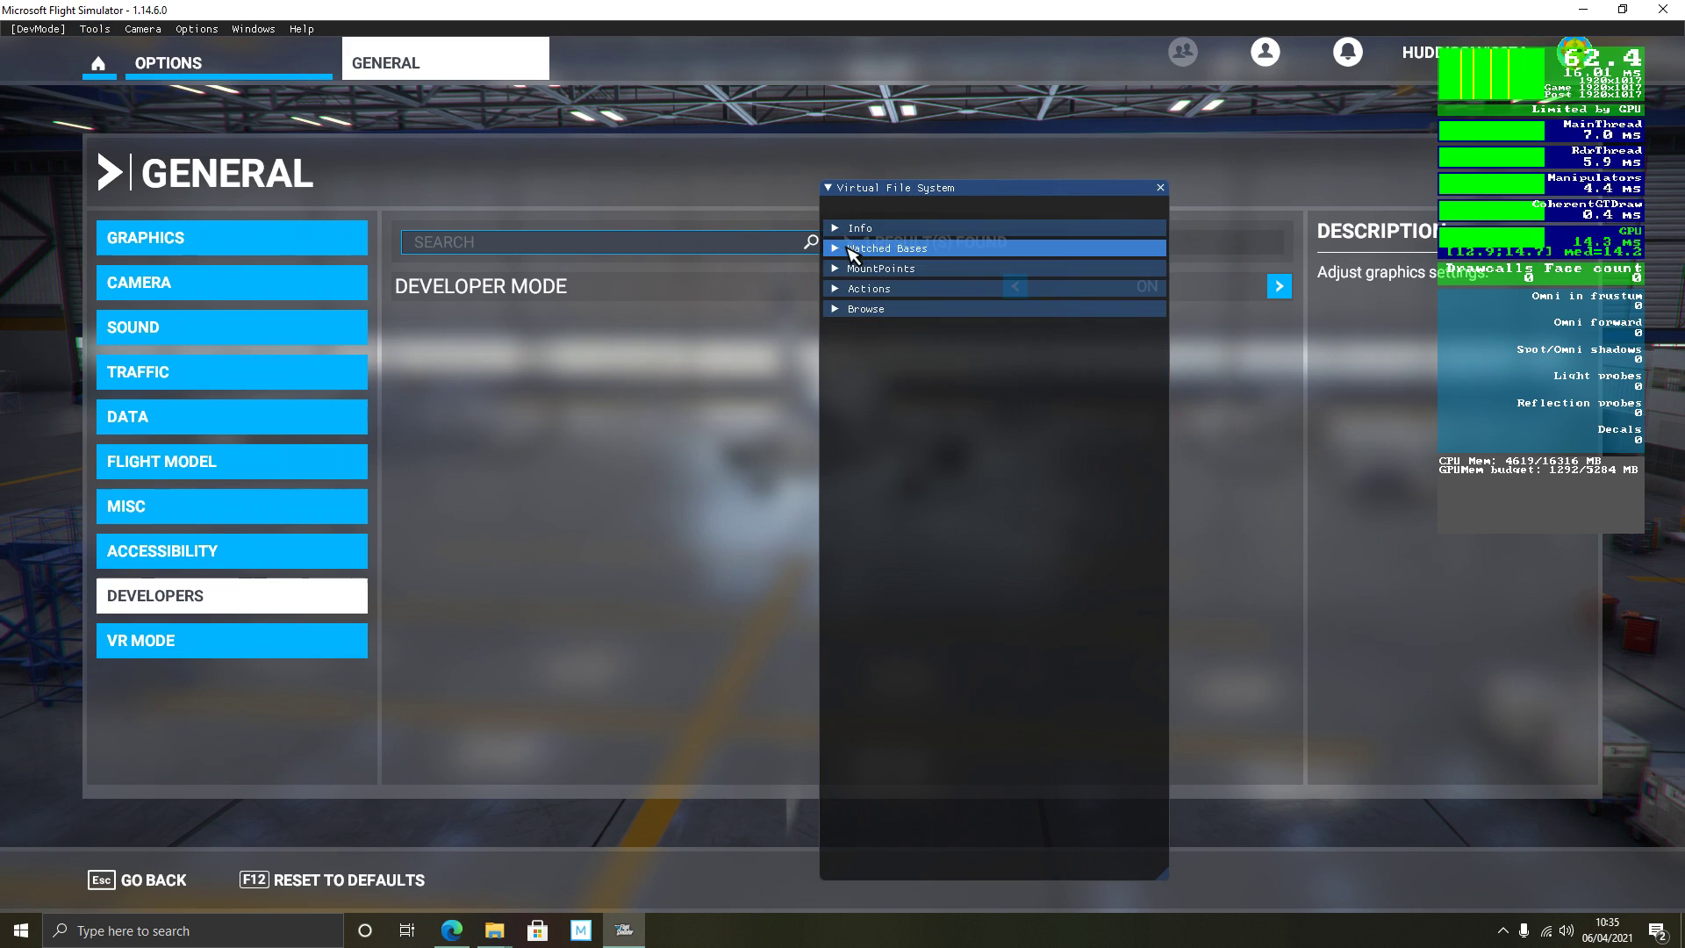
left_click(844, 251)
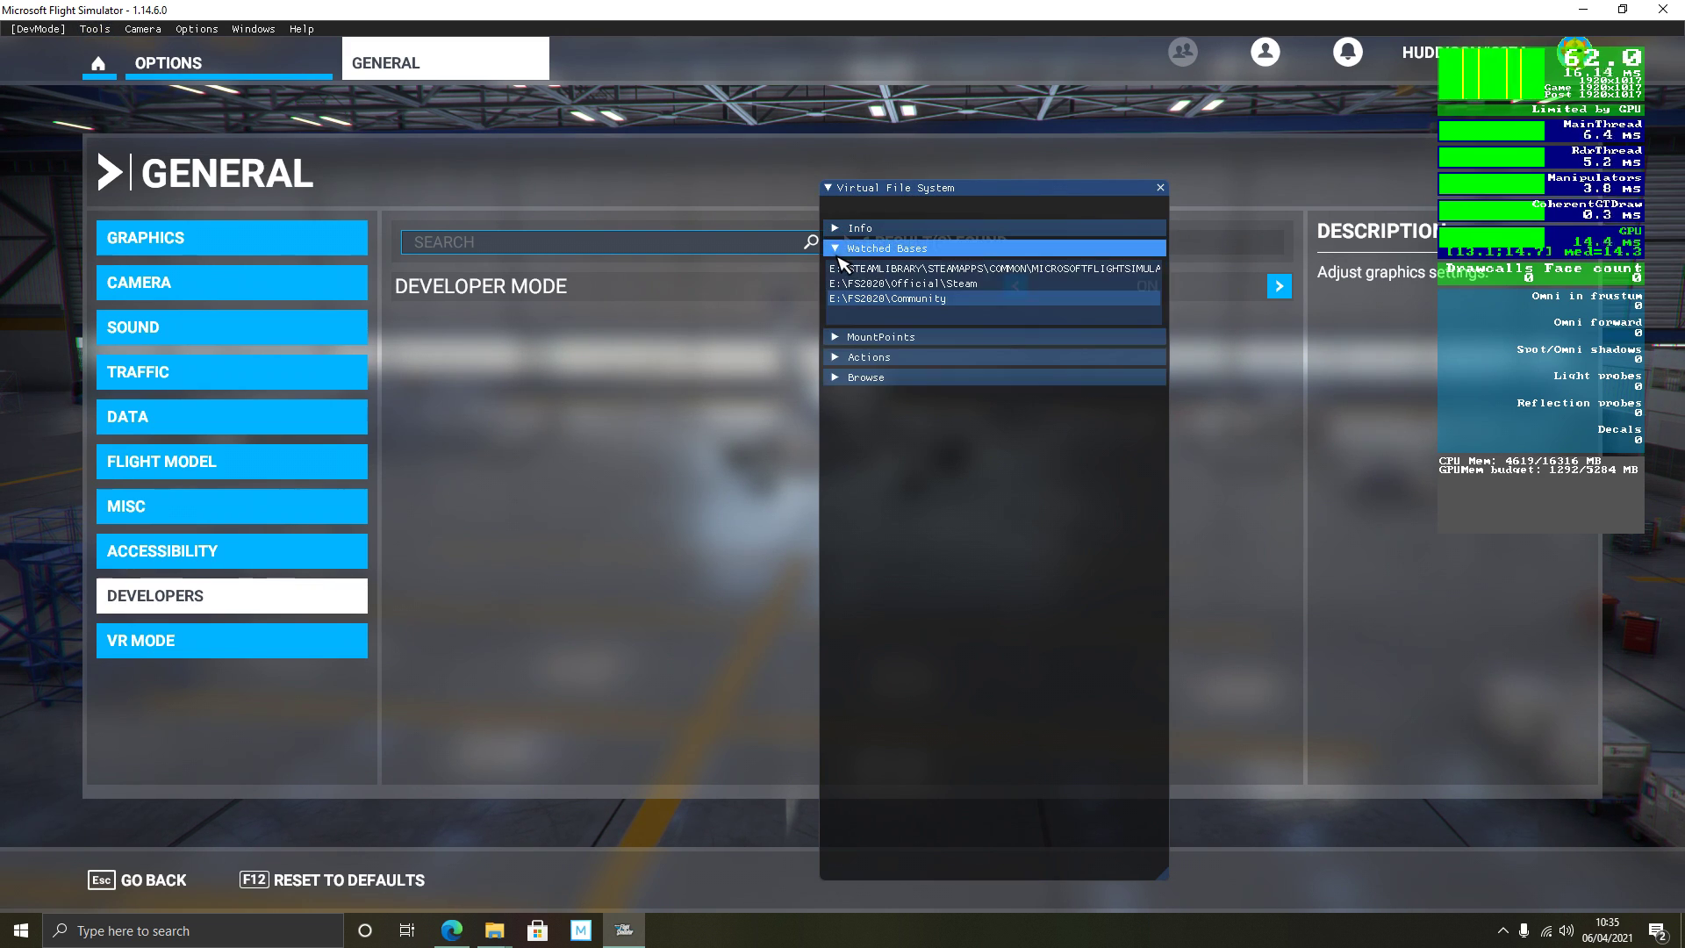
left_click(966, 318)
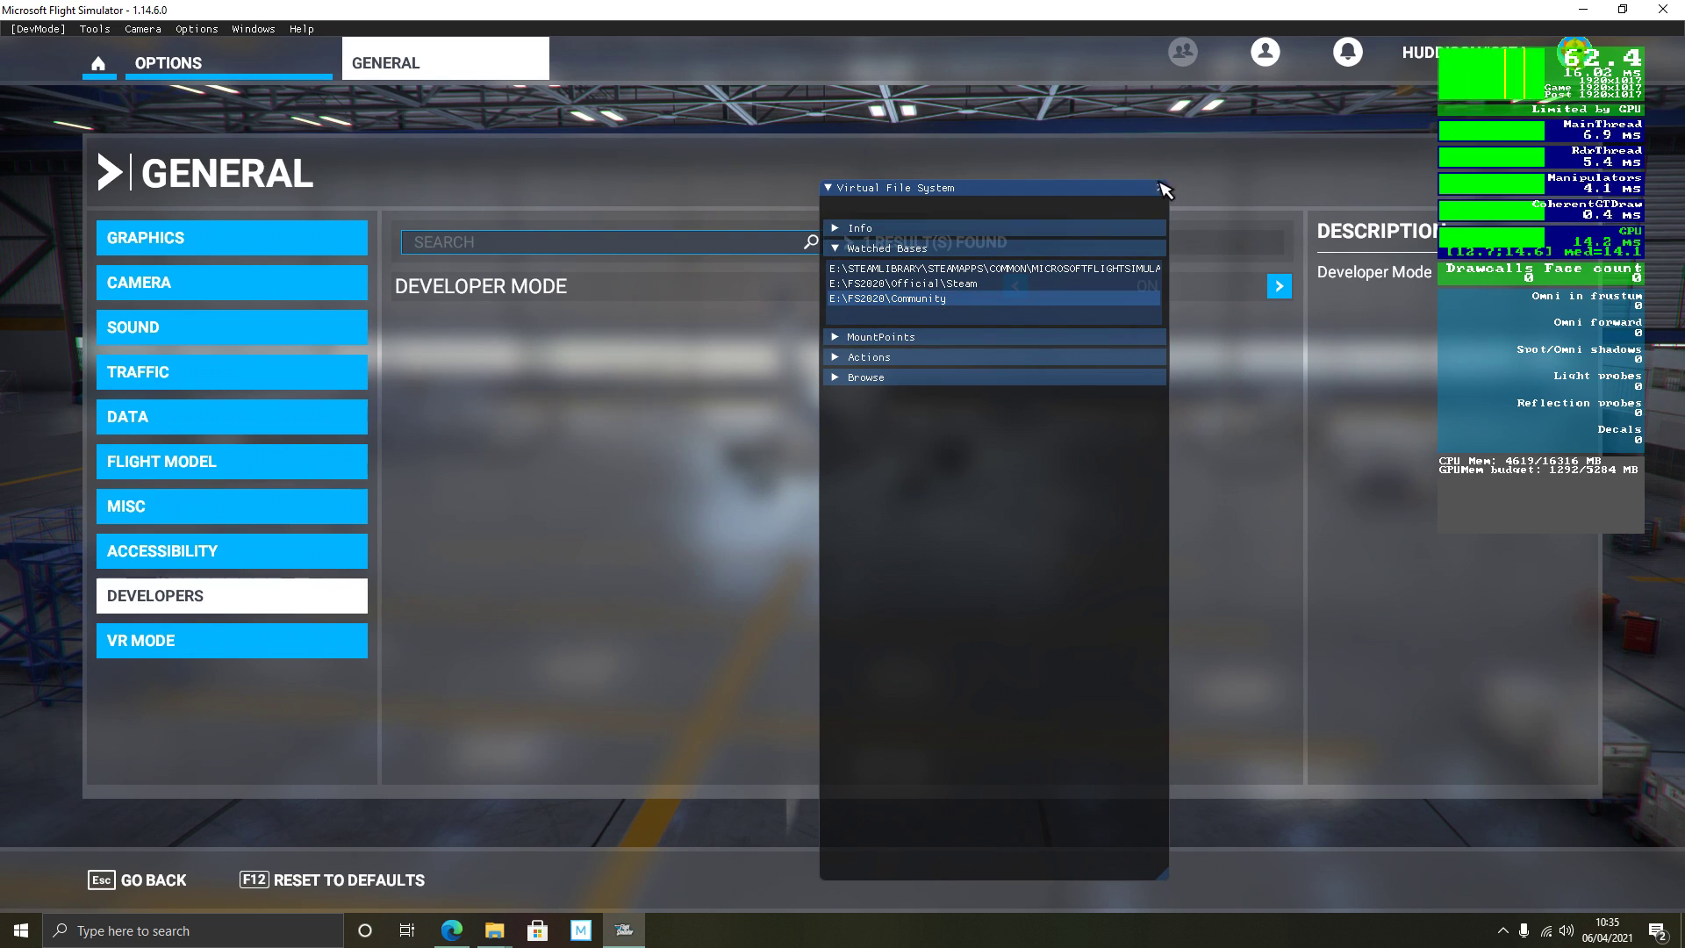
left_click(1160, 188)
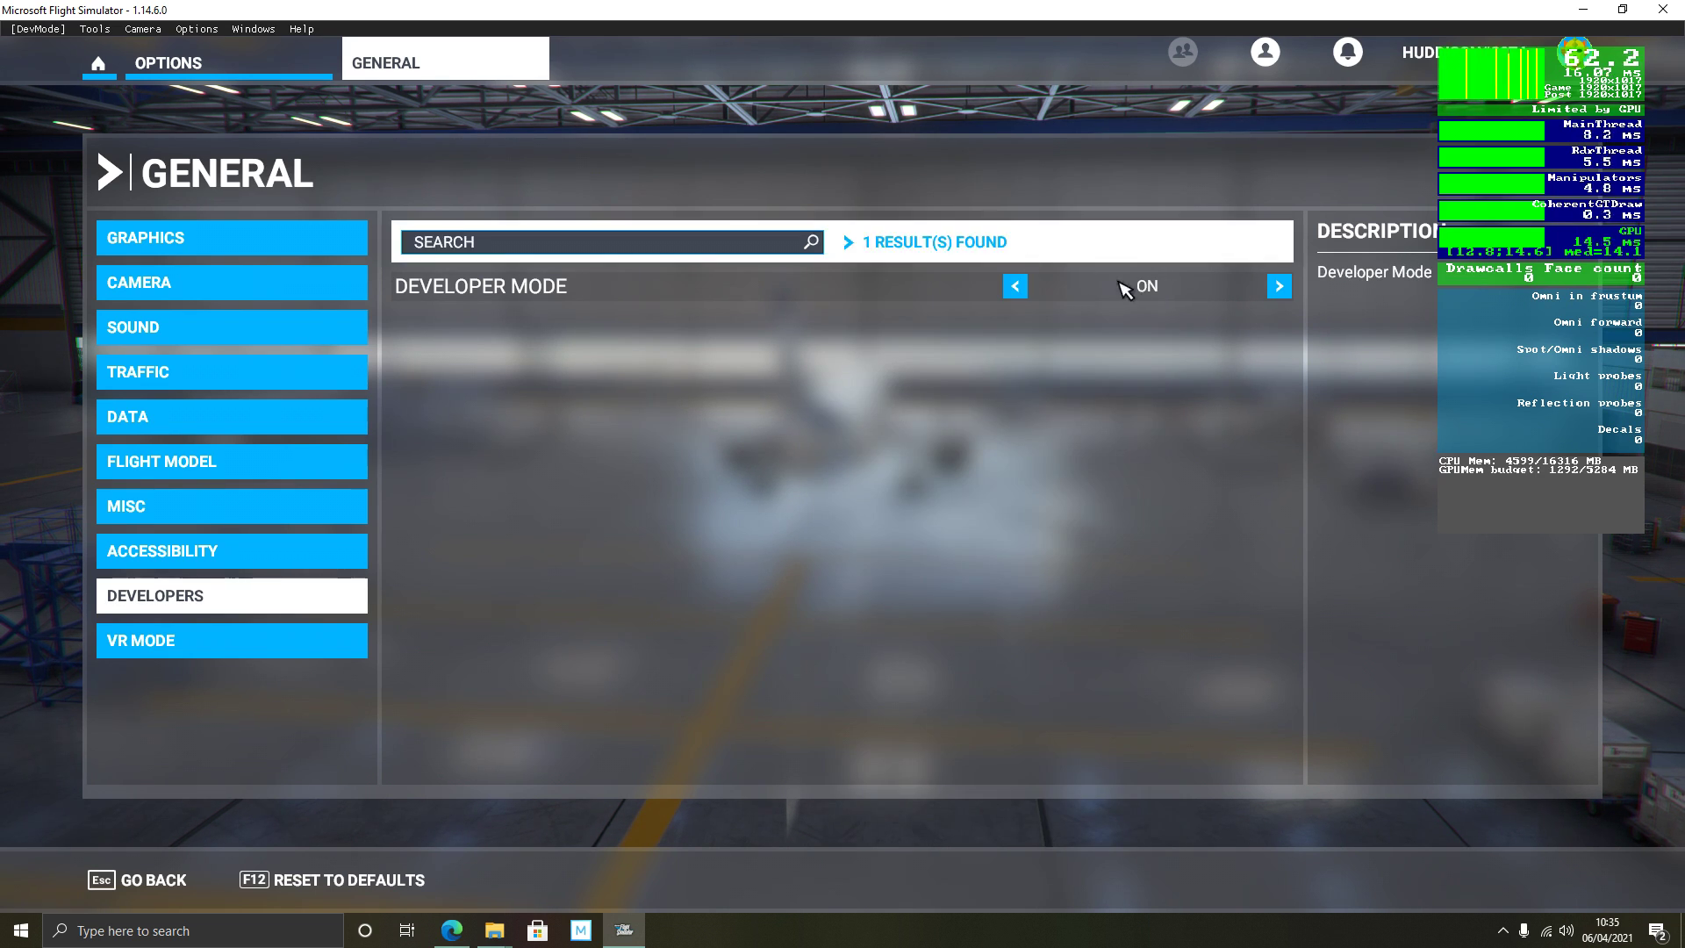
Step: Set Developer Mode to OFF, apply & save, and leave the General settings
left_click(1017, 288)
left_click(522, 878)
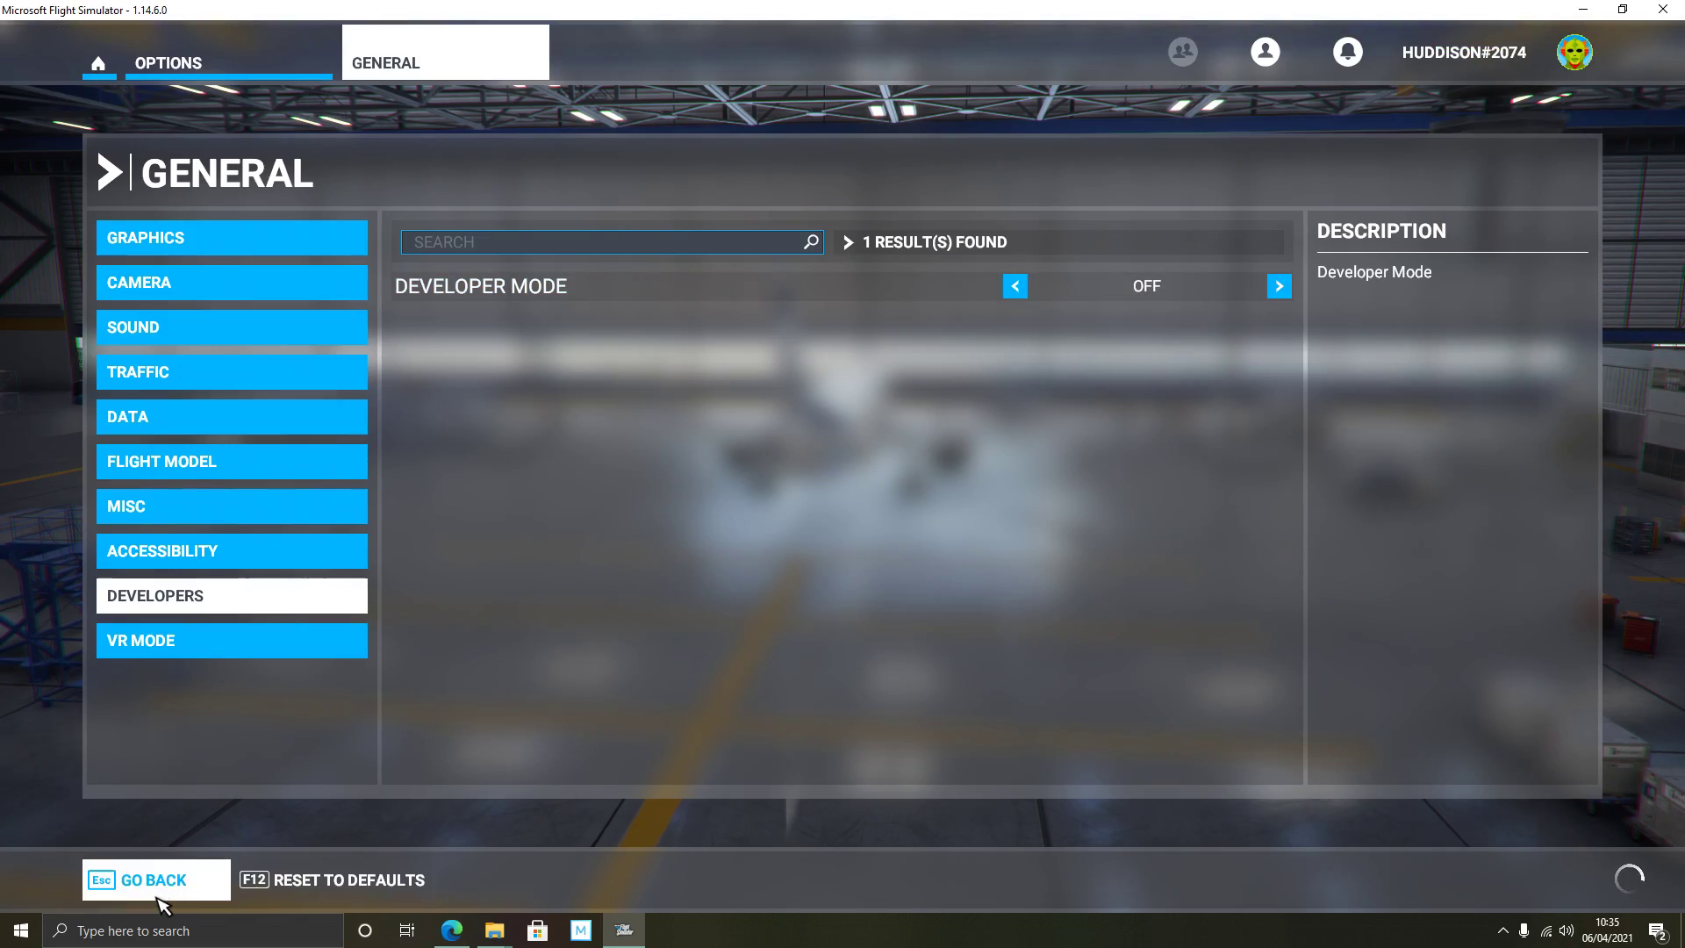
left_click(153, 880)
key("Escape")
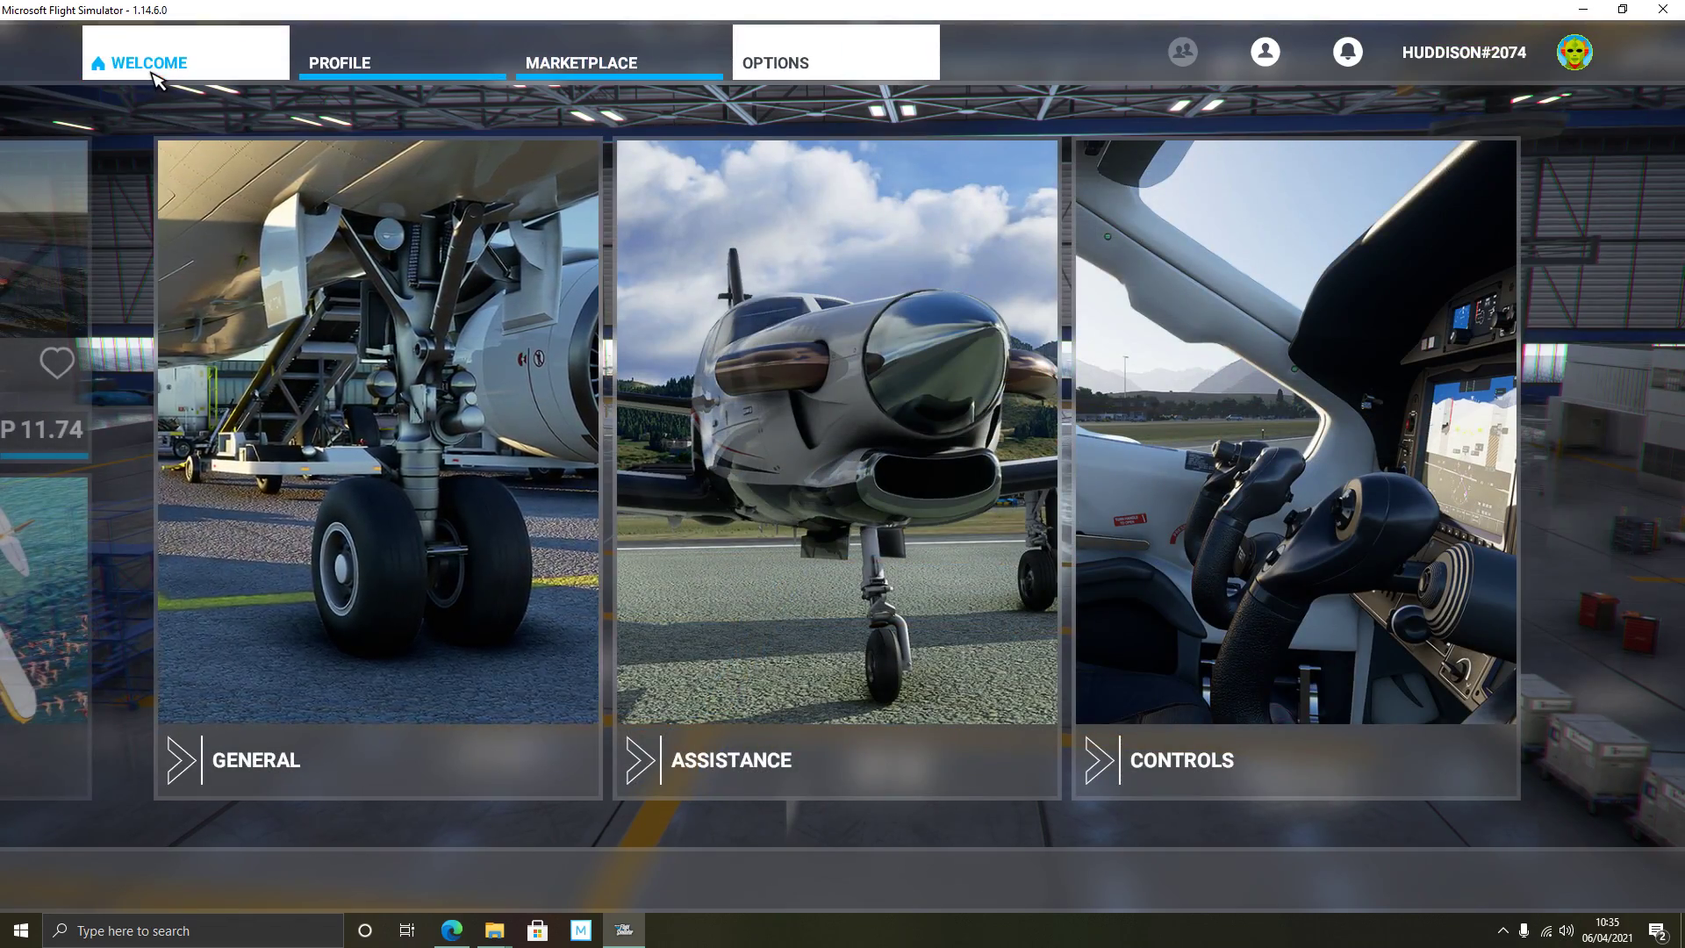